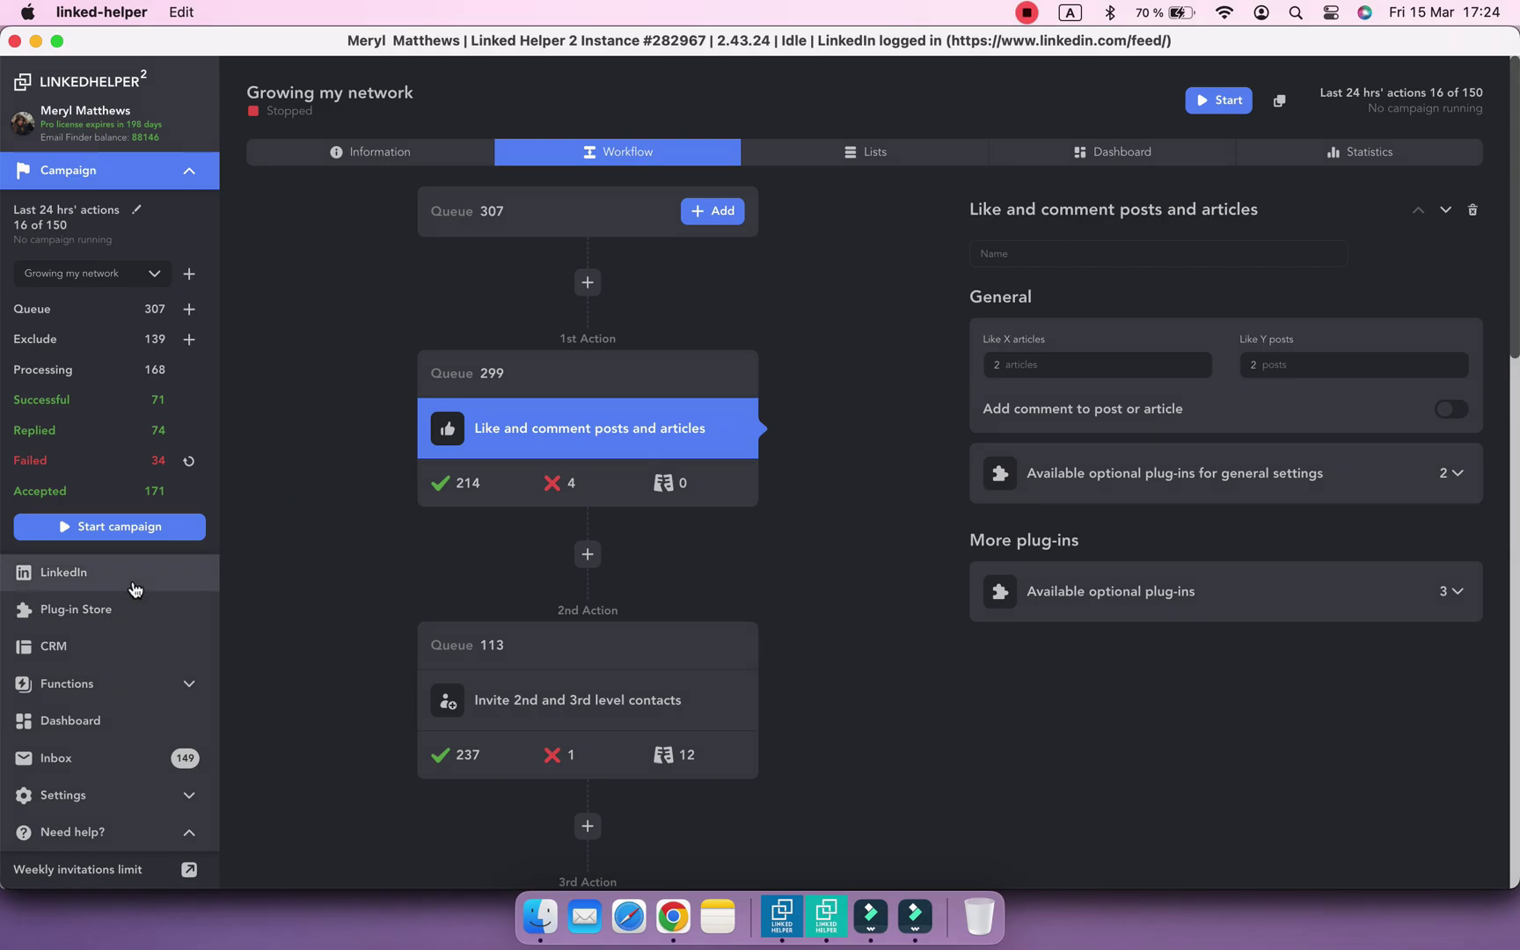
- Show the Sent tab of LinkedIn's invitation manager via My Network inside Linked Helper
{"action": "left_click", "coordinate": [133, 584]}
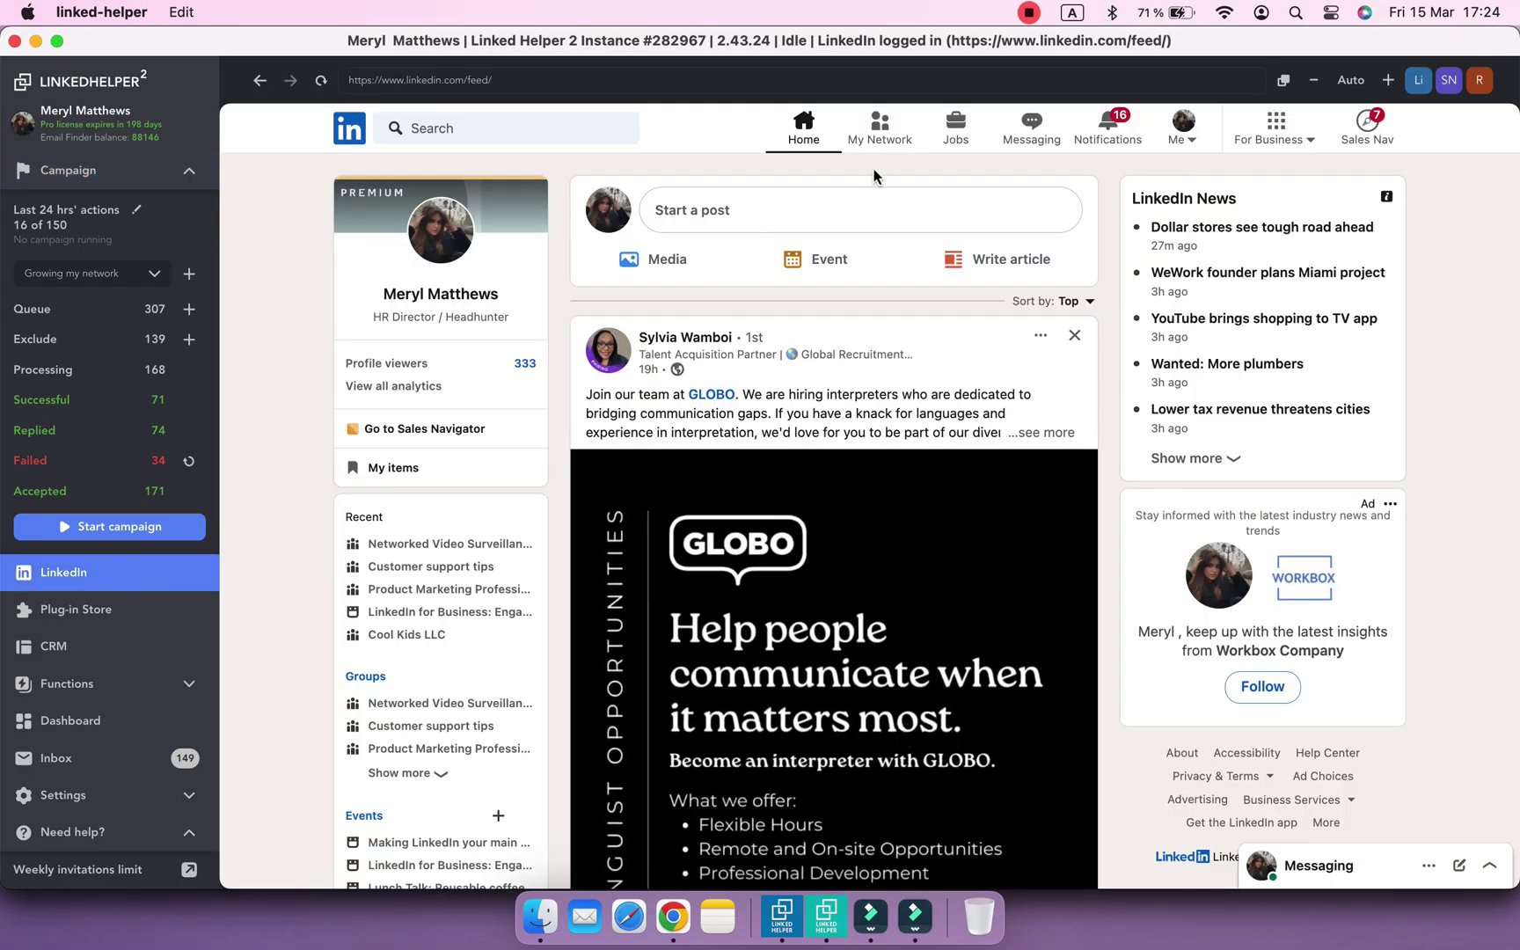
{"action": "left_click", "coordinate": [879, 126]}
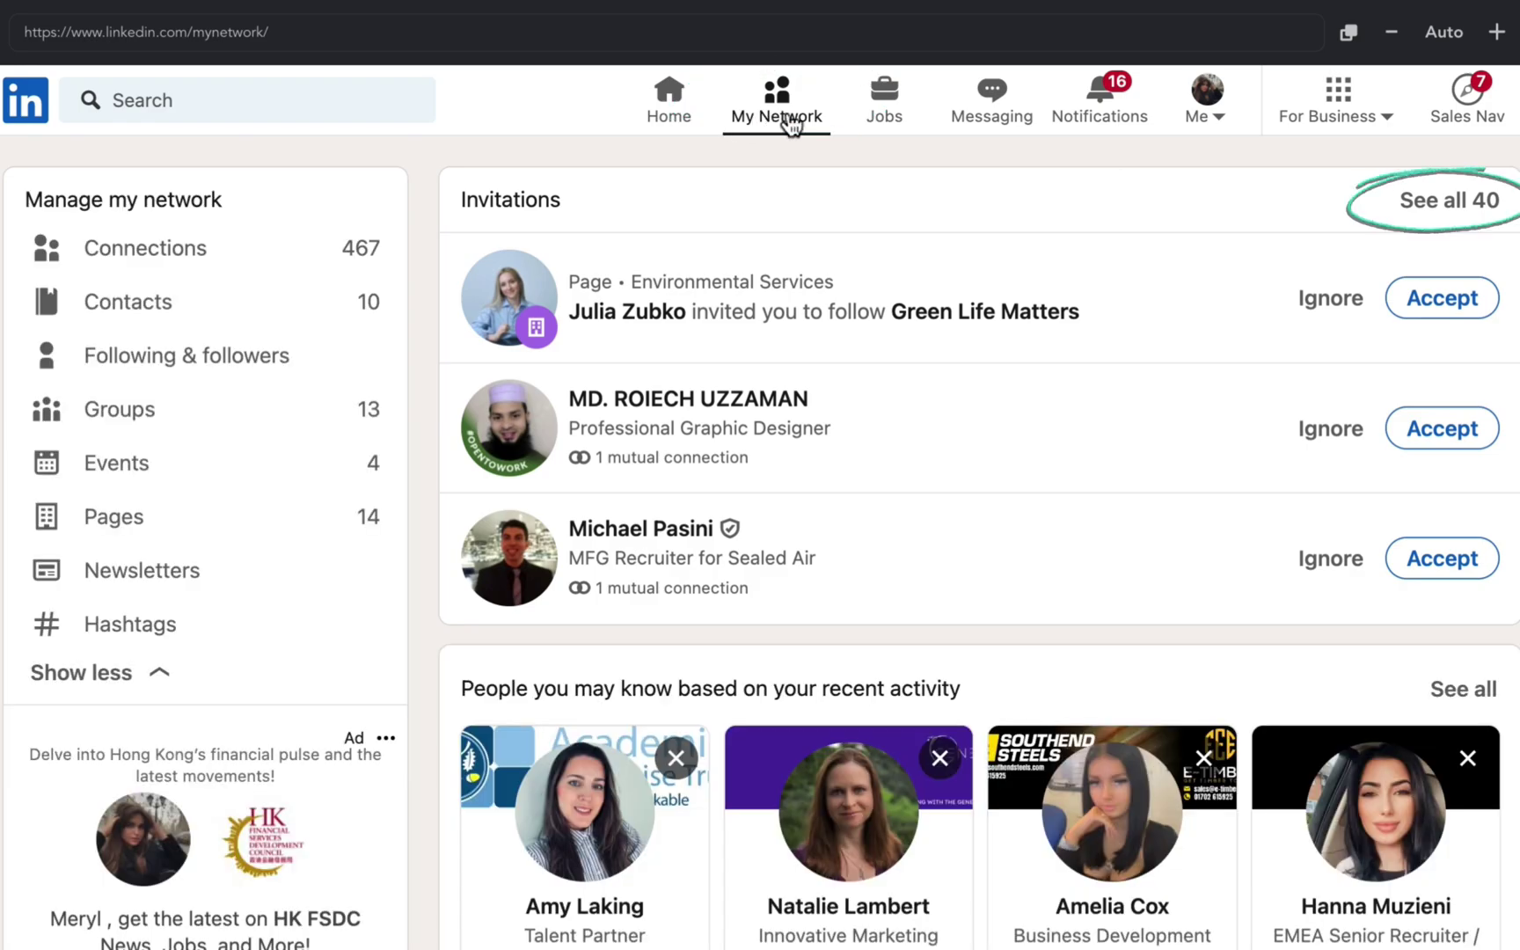
{"action": "left_click", "coordinate": [1423, 210]}
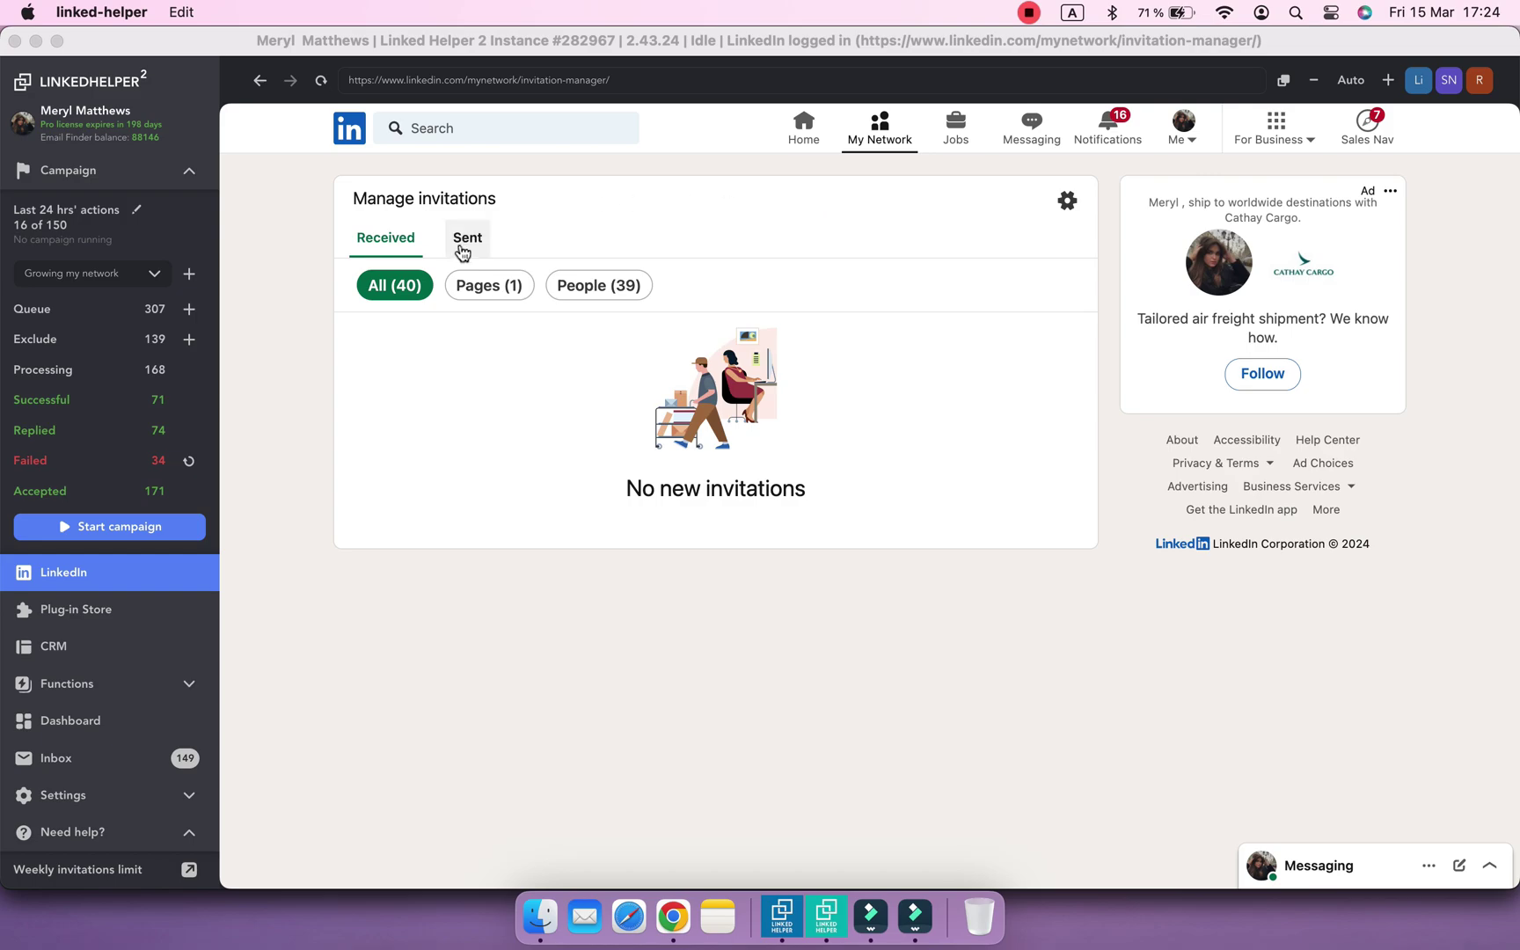
{"action": "left_click", "coordinate": [466, 237]}
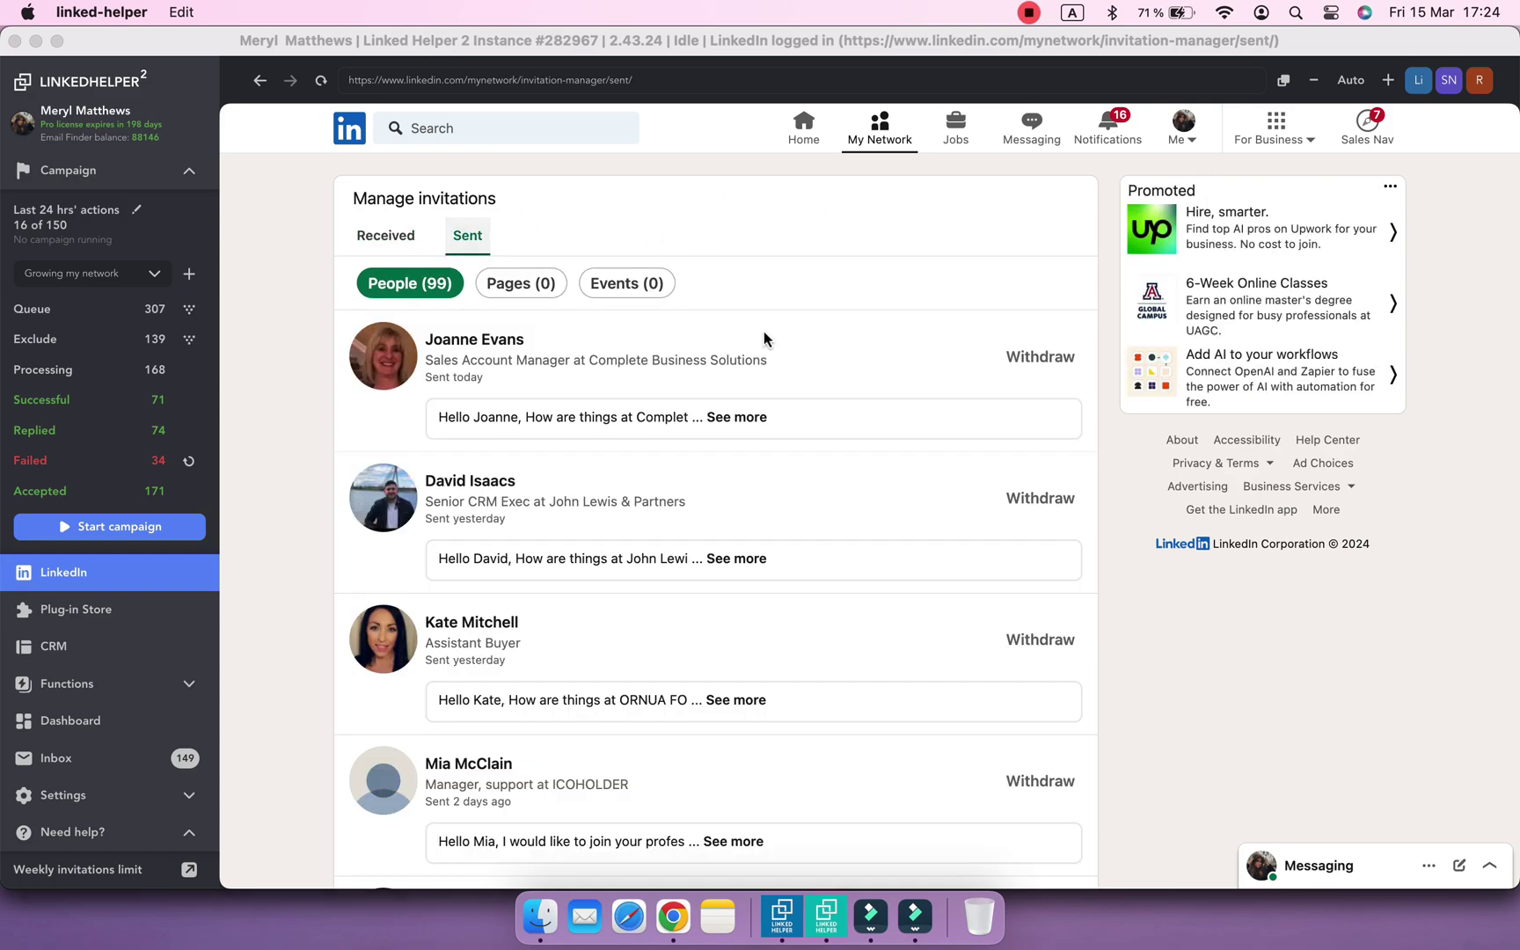
{"action": "scroll", "coordinate": [764, 338], "scroll_direction": "down", "scroll_amount": 3}
{"action": "scroll", "coordinate": [764, 338], "scroll_direction": "down", "scroll_amount": 3}
{"action": "scroll", "coordinate": [764, 338], "scroll_direction": "down", "scroll_amount": 3}
{"action": "scroll", "coordinate": [764, 339], "scroll_direction": "down", "scroll_amount": 2}
{"action": "scroll", "coordinate": [764, 332], "scroll_direction": "down", "scroll_amount": 3}
{"action": "scroll", "coordinate": [765, 332], "scroll_direction": "down", "scroll_amount": 2}
{"action": "scroll", "coordinate": [764, 333], "scroll_direction": "down", "scroll_amount": 4}
{"action": "scroll", "coordinate": [764, 333], "scroll_direction": "down", "scroll_amount": 2}
{"action": "scroll", "coordinate": [764, 332], "scroll_direction": "down", "scroll_amount": 5}
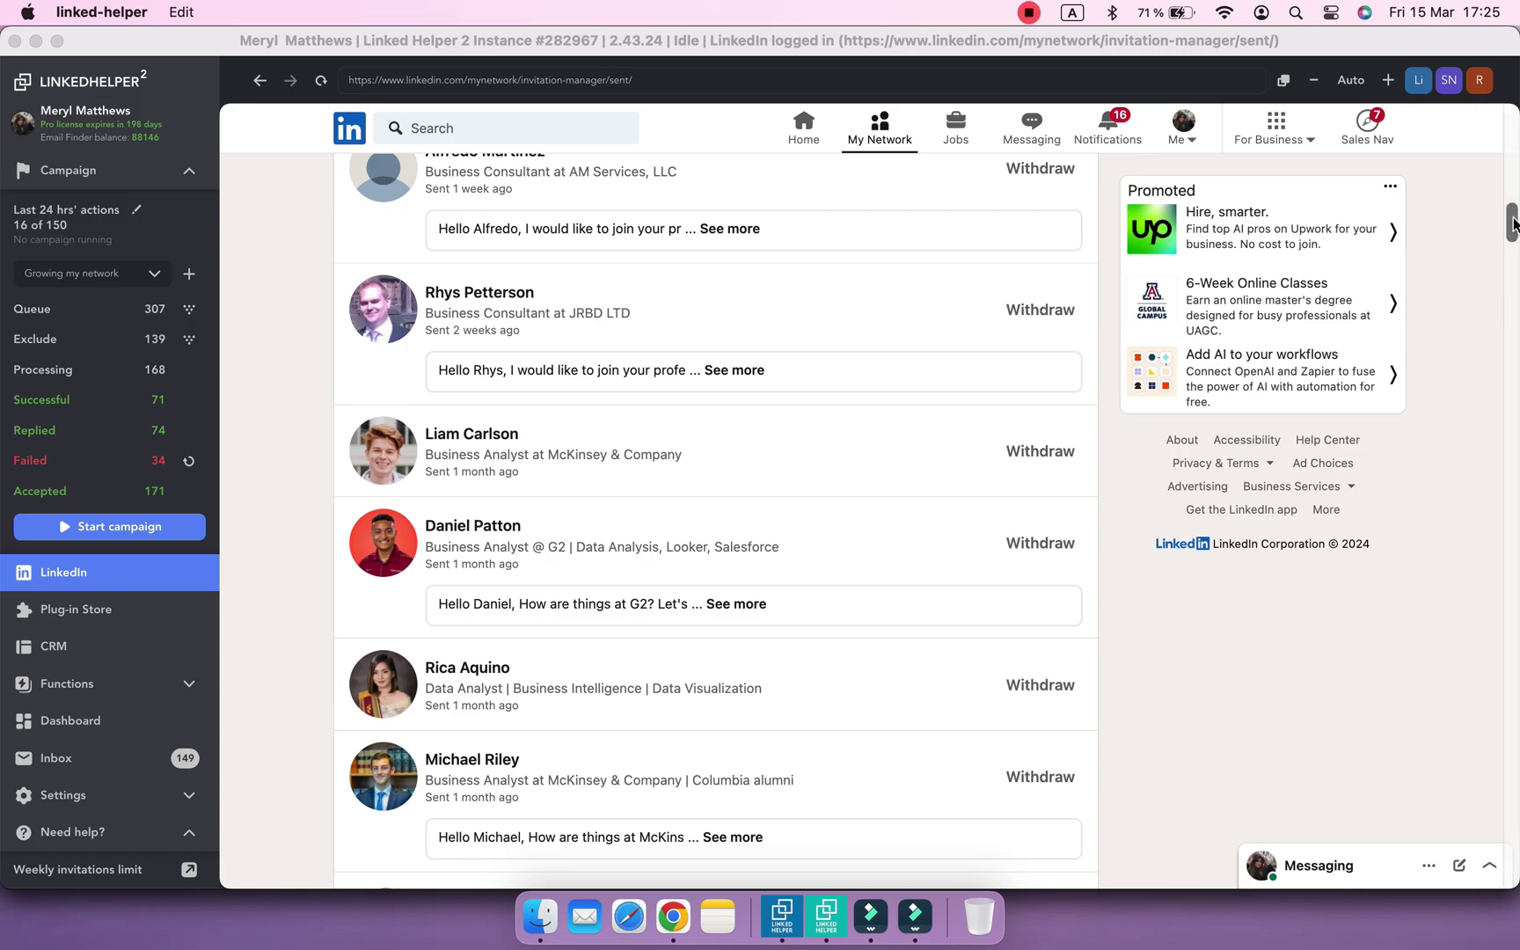
{"action": "left_click_drag", "start_coordinate": [1514, 221], "coordinate": [1512, 867]}
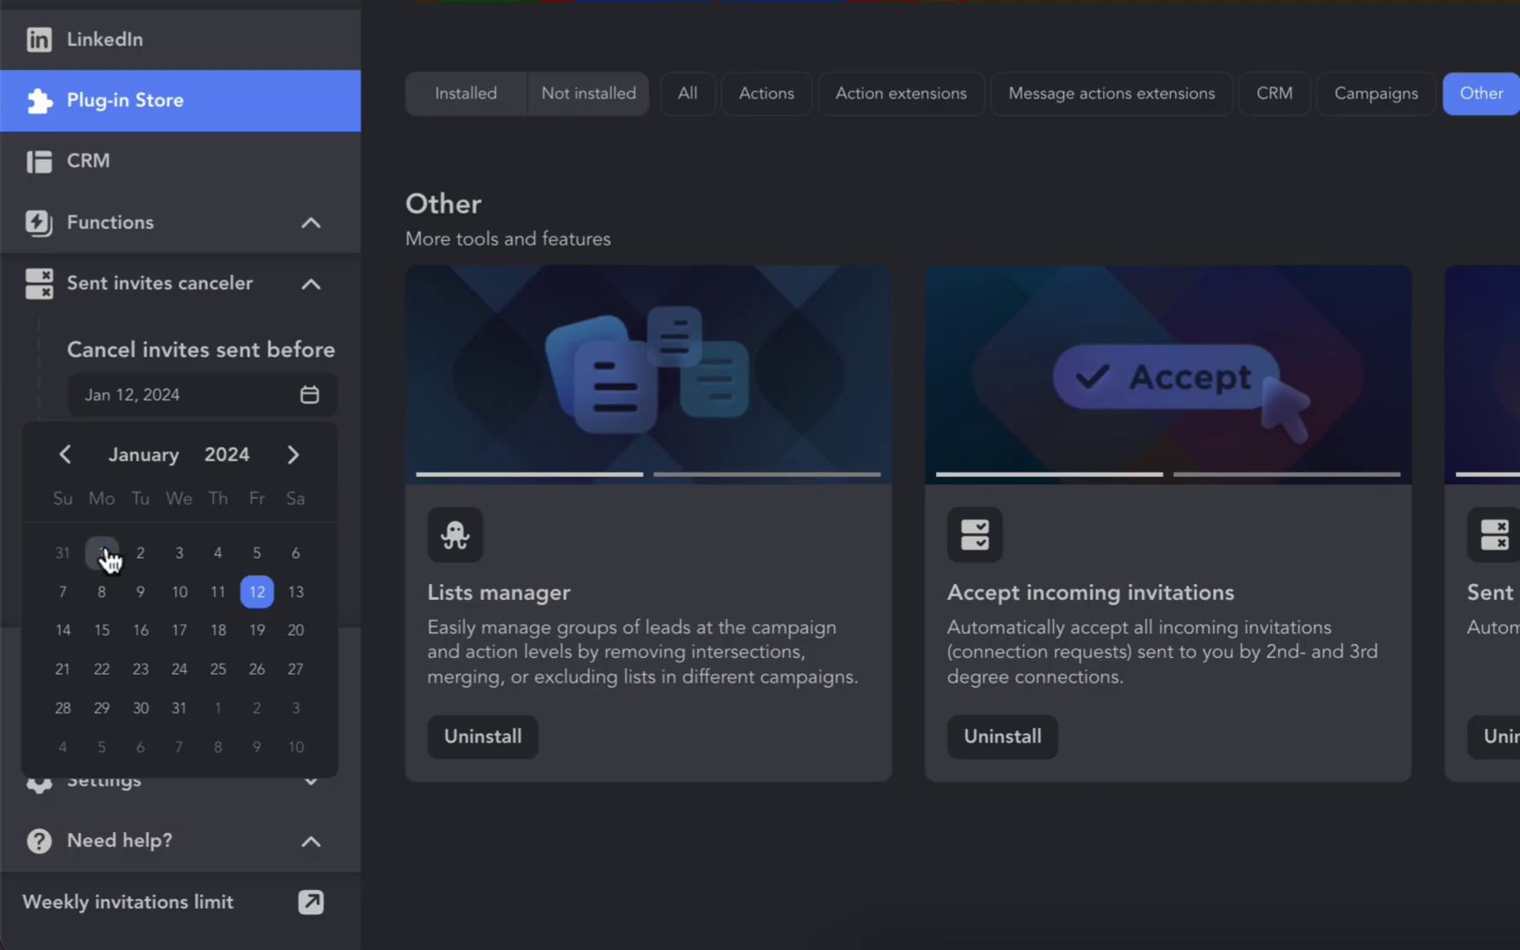
{"action": "left_click", "coordinate": [108, 554]}
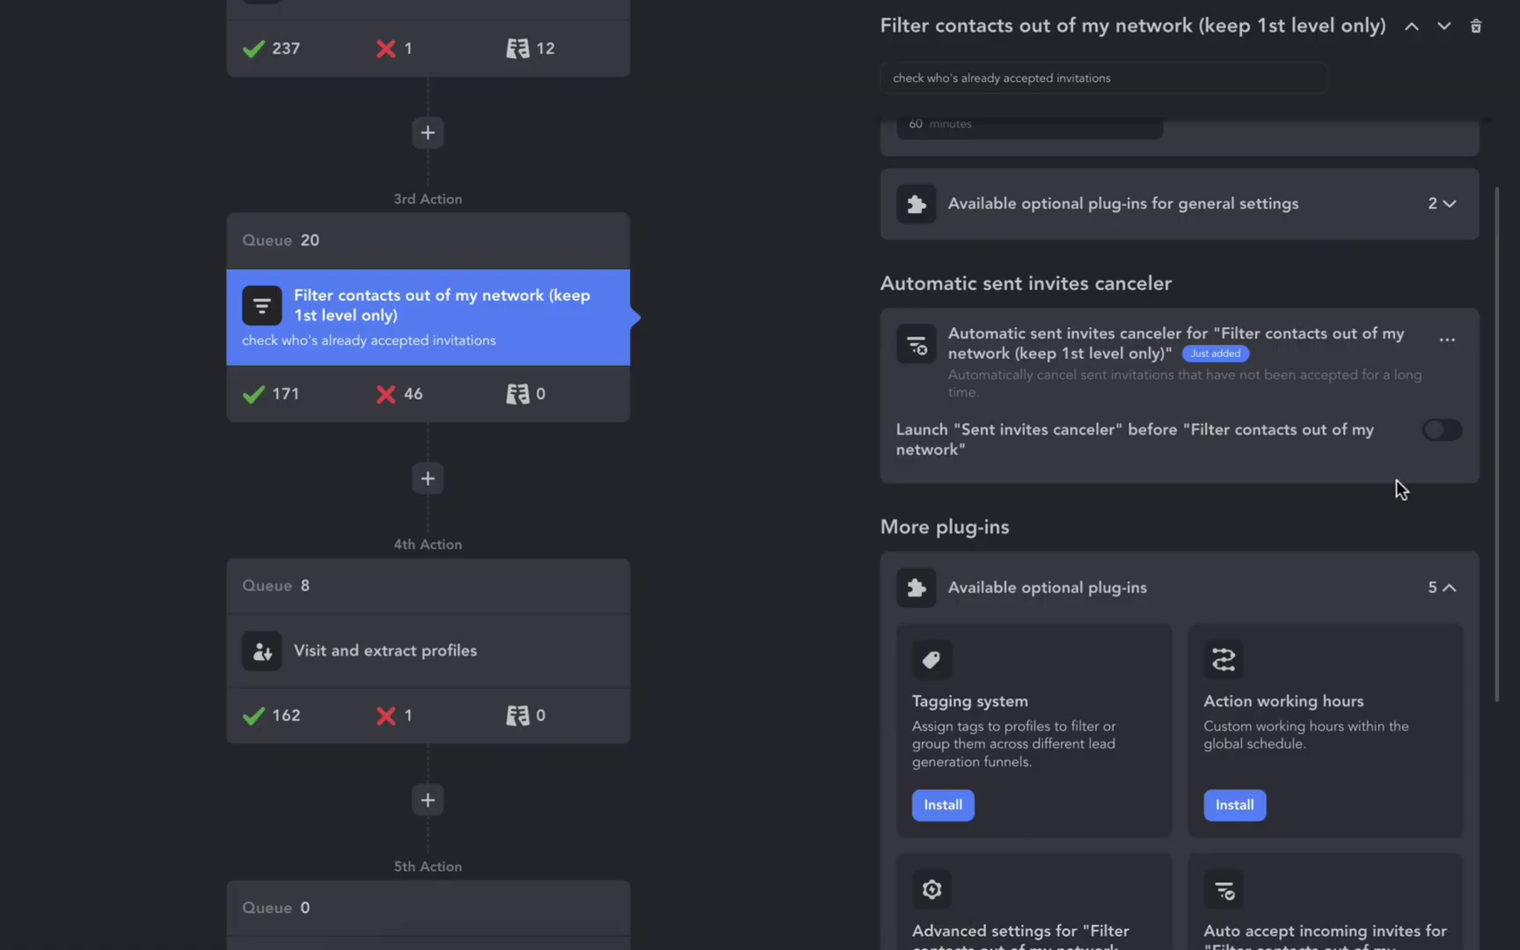
{"action": "left_click", "coordinate": [1444, 435]}
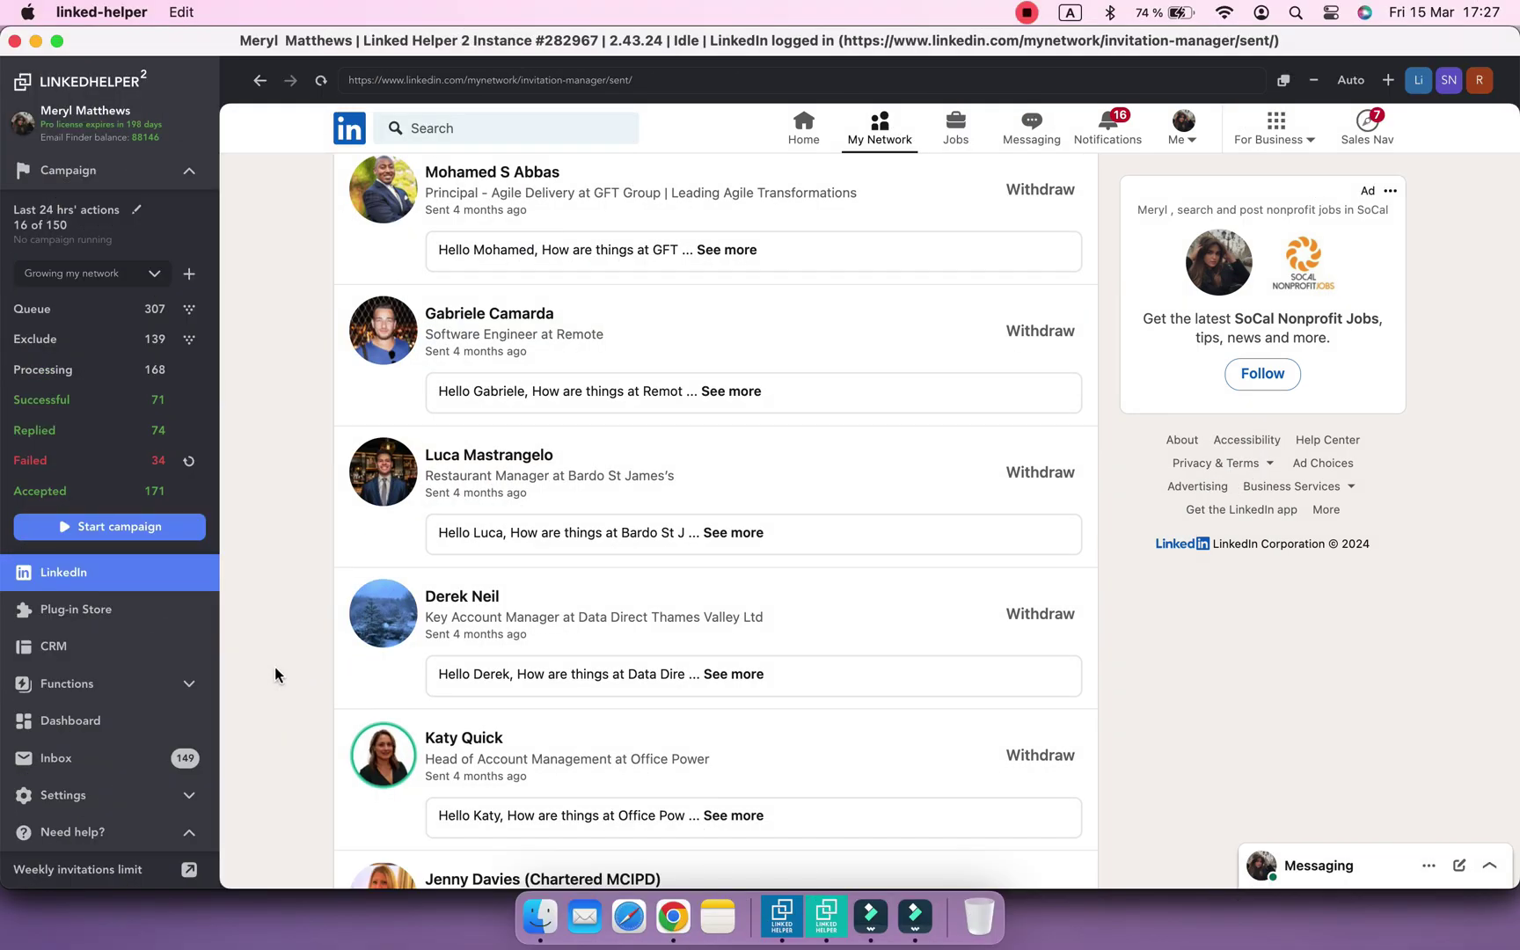
- Install the Sent invites canceler from the Plug-in Store's Other category
{"action": "left_click", "coordinate": [135, 620]}
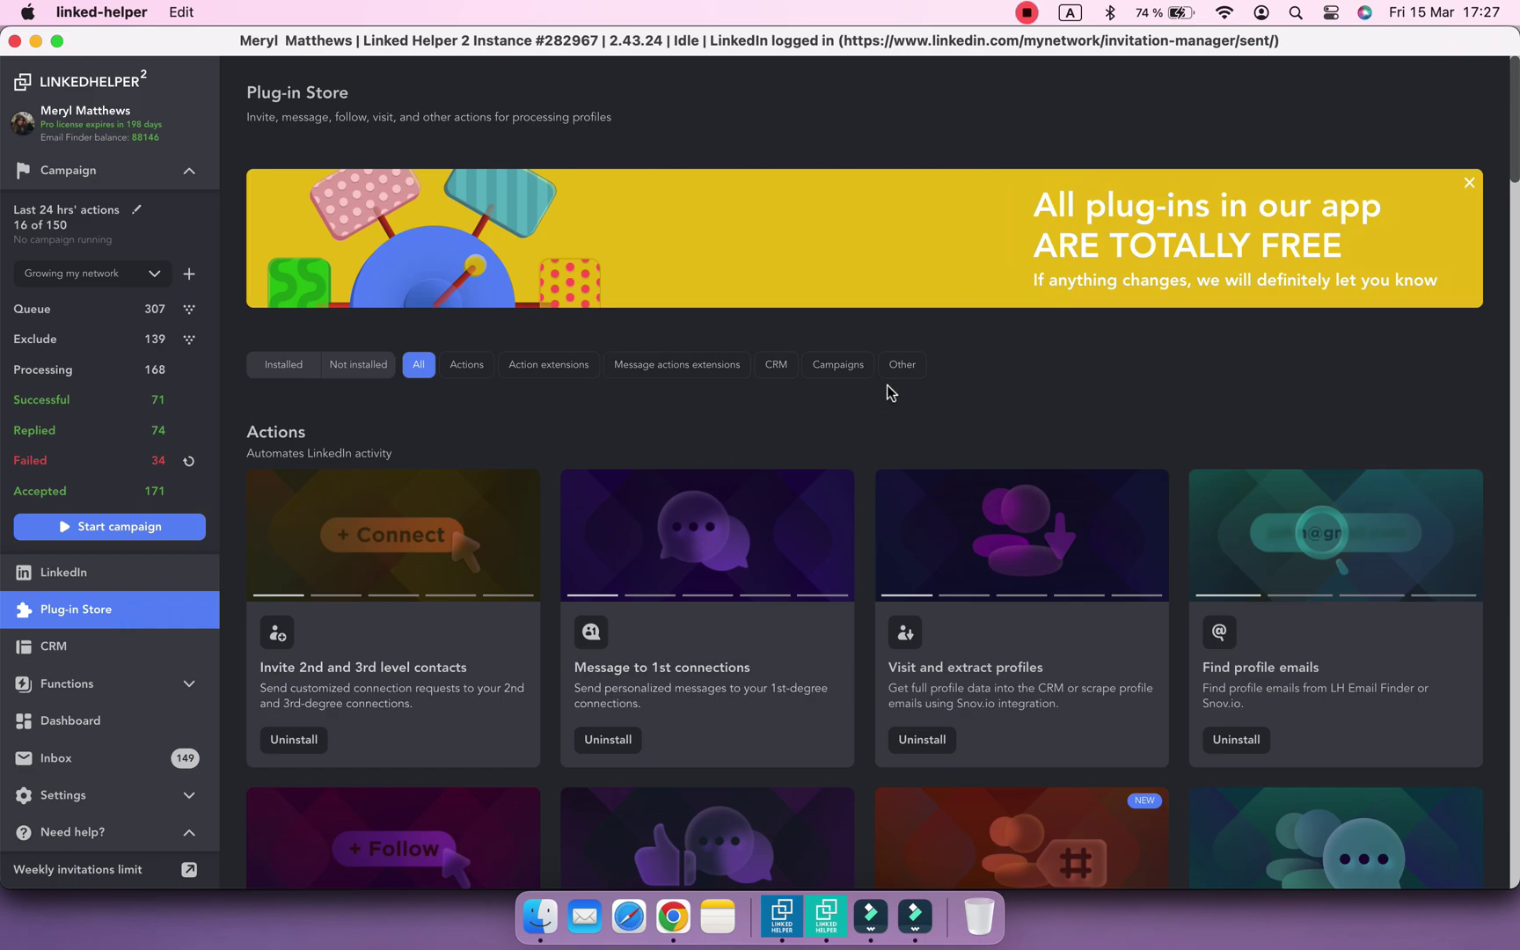
{"action": "left_click", "coordinate": [902, 365]}
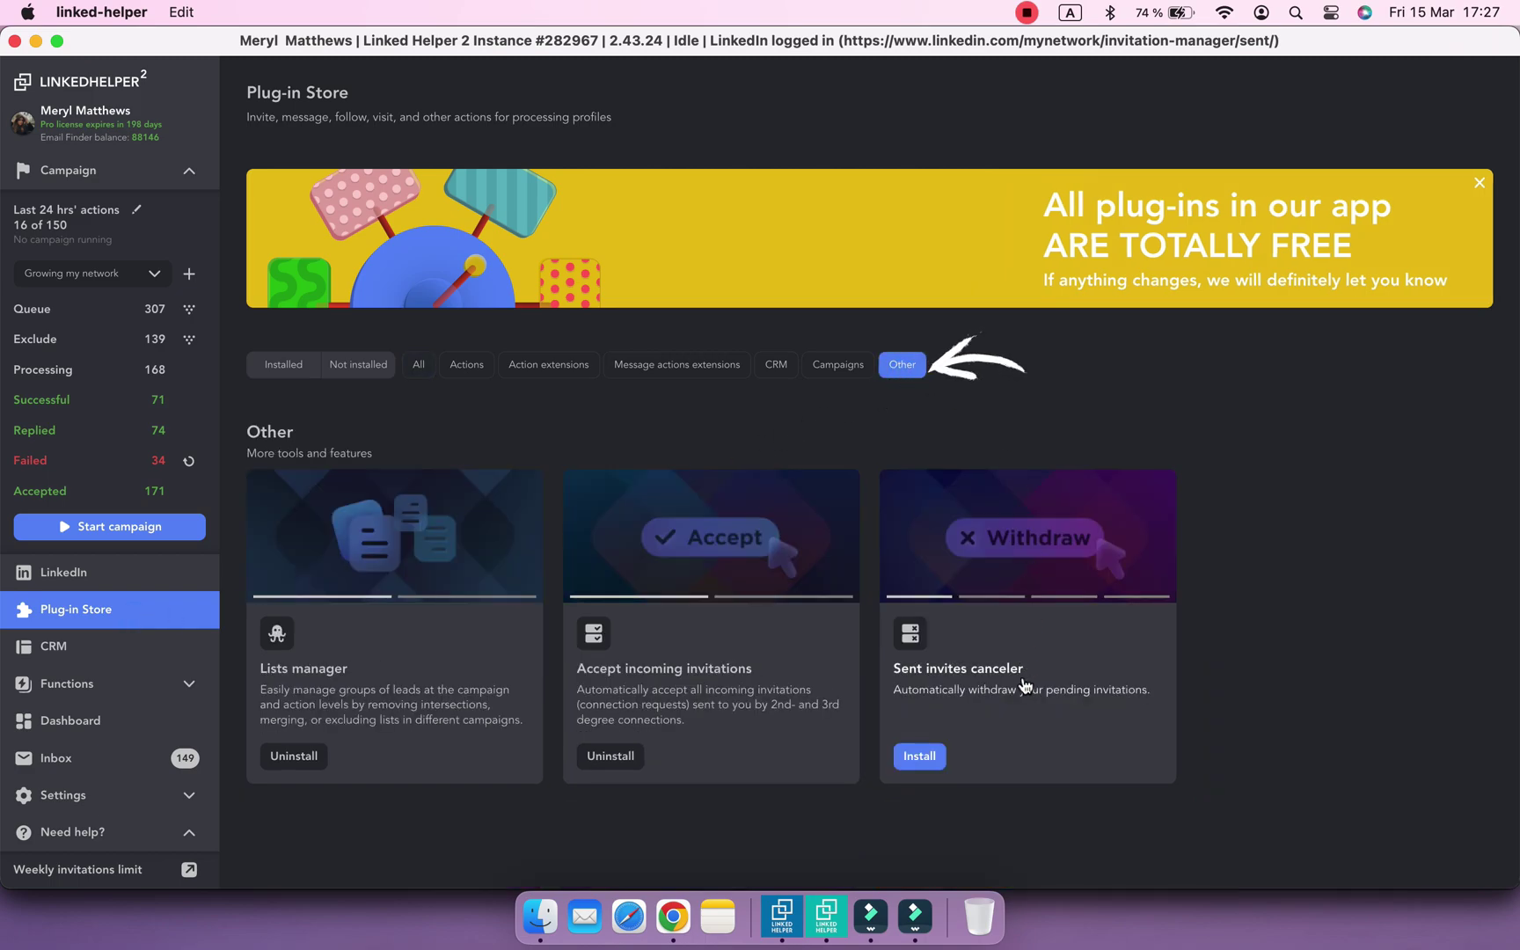
{"action": "left_click", "coordinate": [919, 756]}
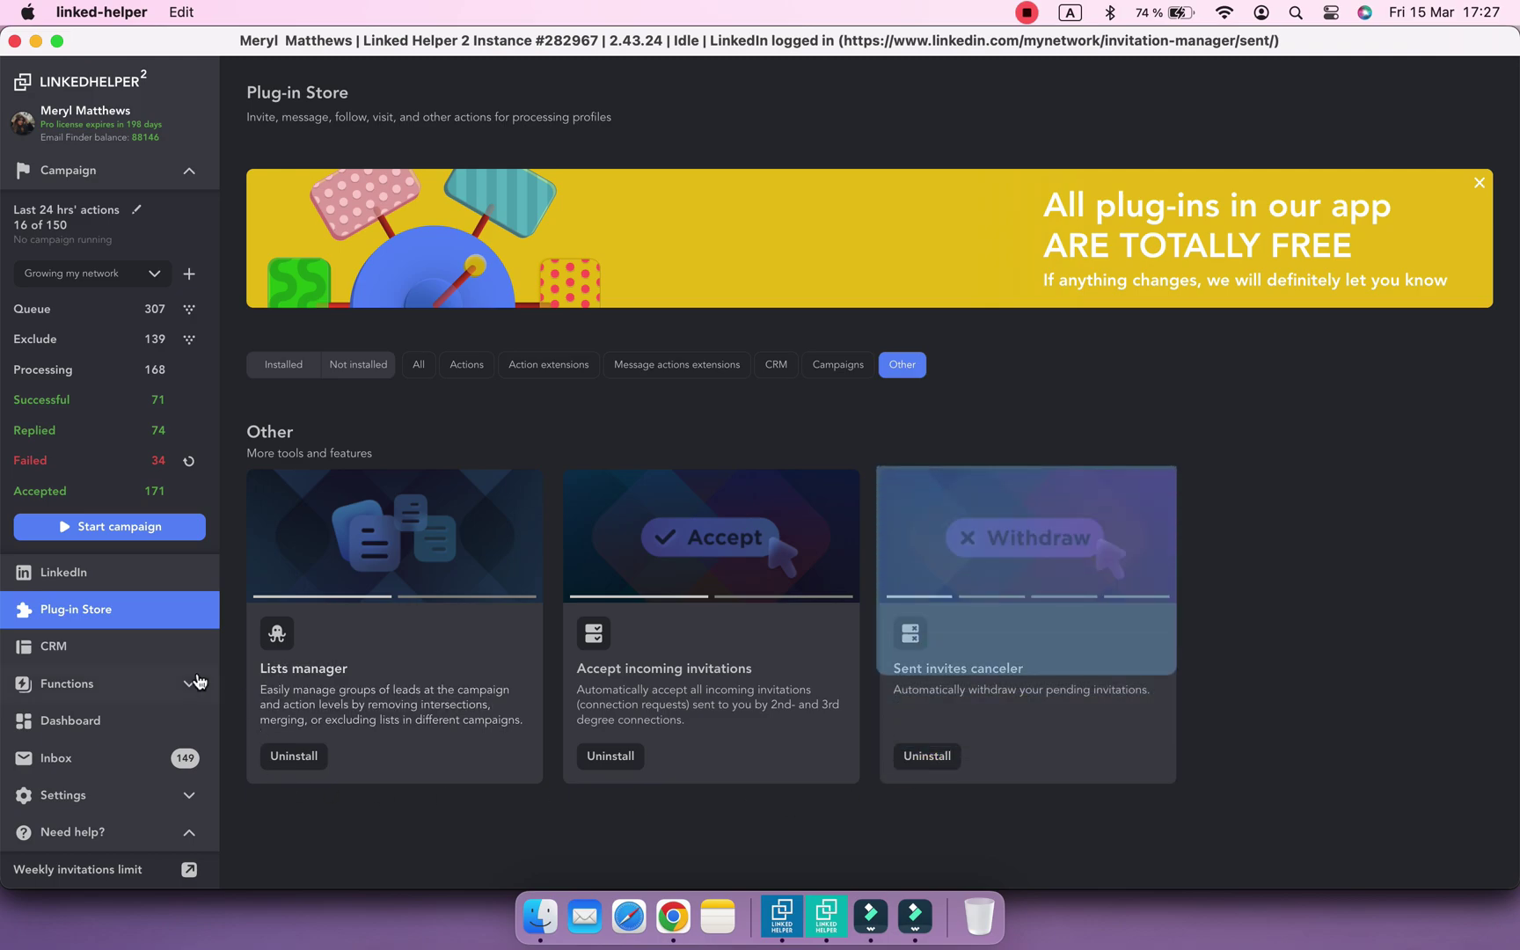
{"action": "scroll", "coordinate": [186, 679], "scroll_direction": "down", "scroll_amount": 2}
{"action": "scroll", "coordinate": [184, 677], "scroll_direction": "down", "scroll_amount": 2}
- Set the Sent invites canceler cutoff to Jan 1, 2024 and start withdrawing
{"action": "left_click", "coordinate": [152, 550]}
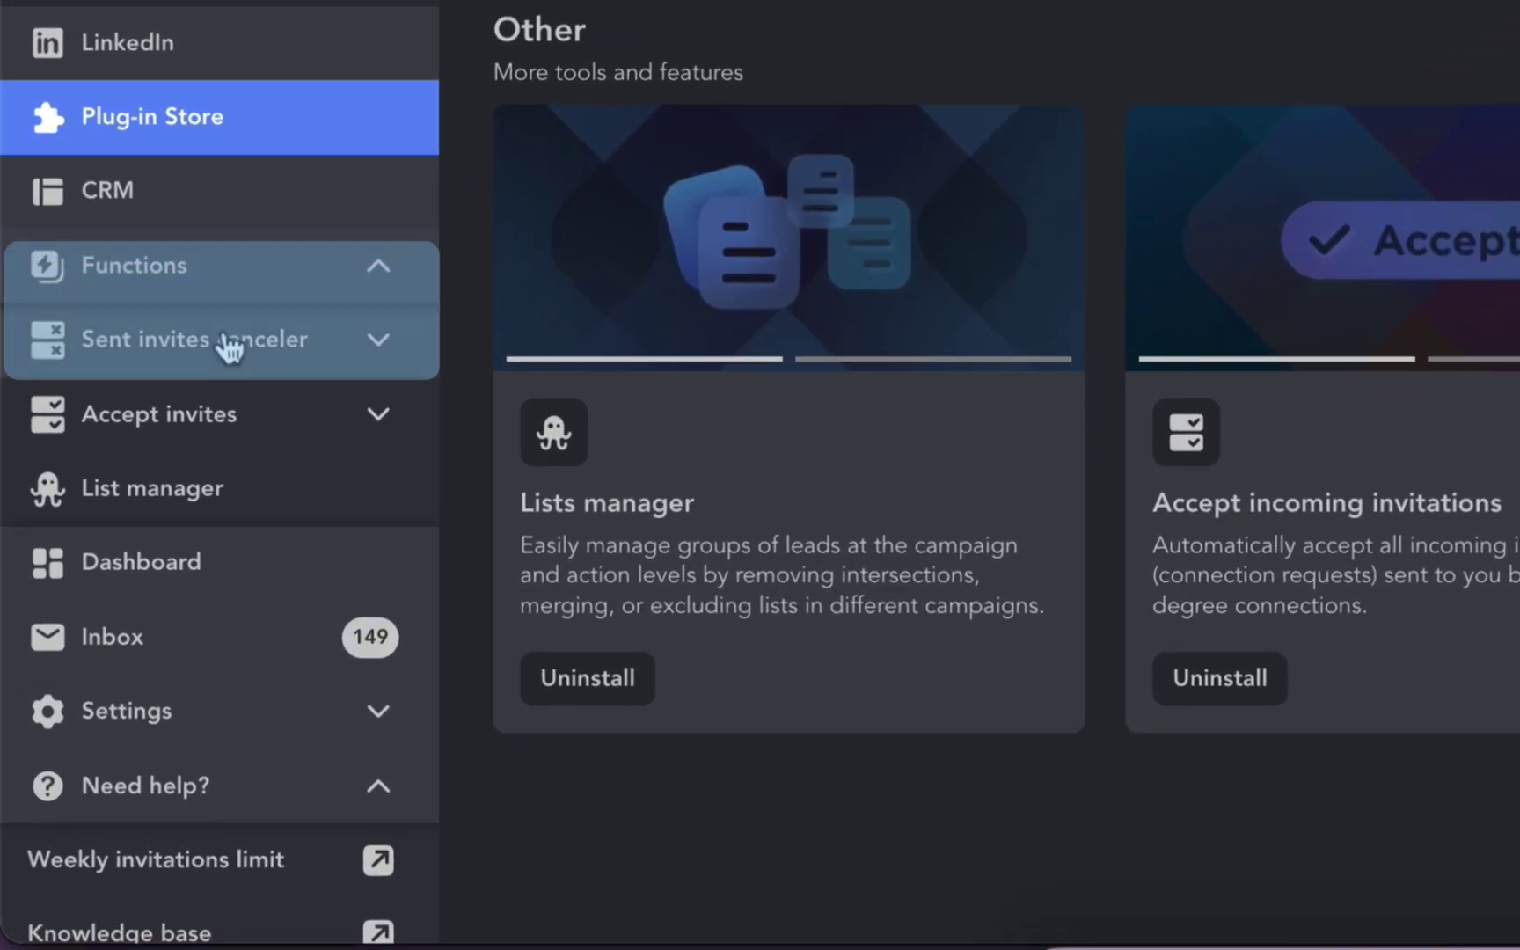
{"action": "left_click", "coordinate": [230, 356]}
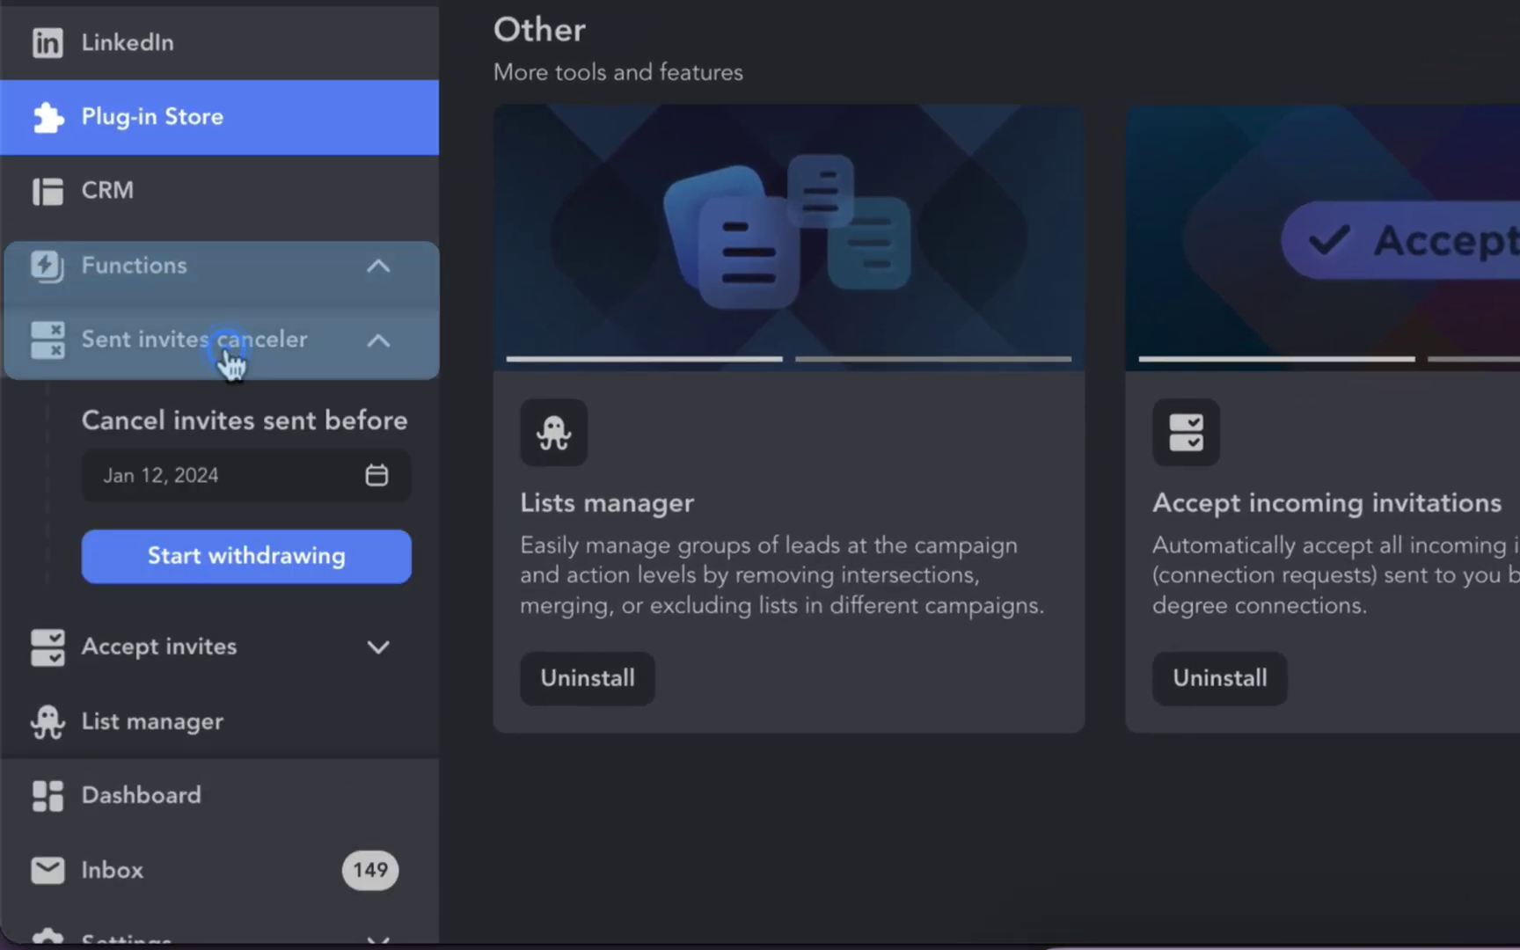
{"action": "scroll", "coordinate": [231, 362], "scroll_direction": "down", "scroll_amount": 2}
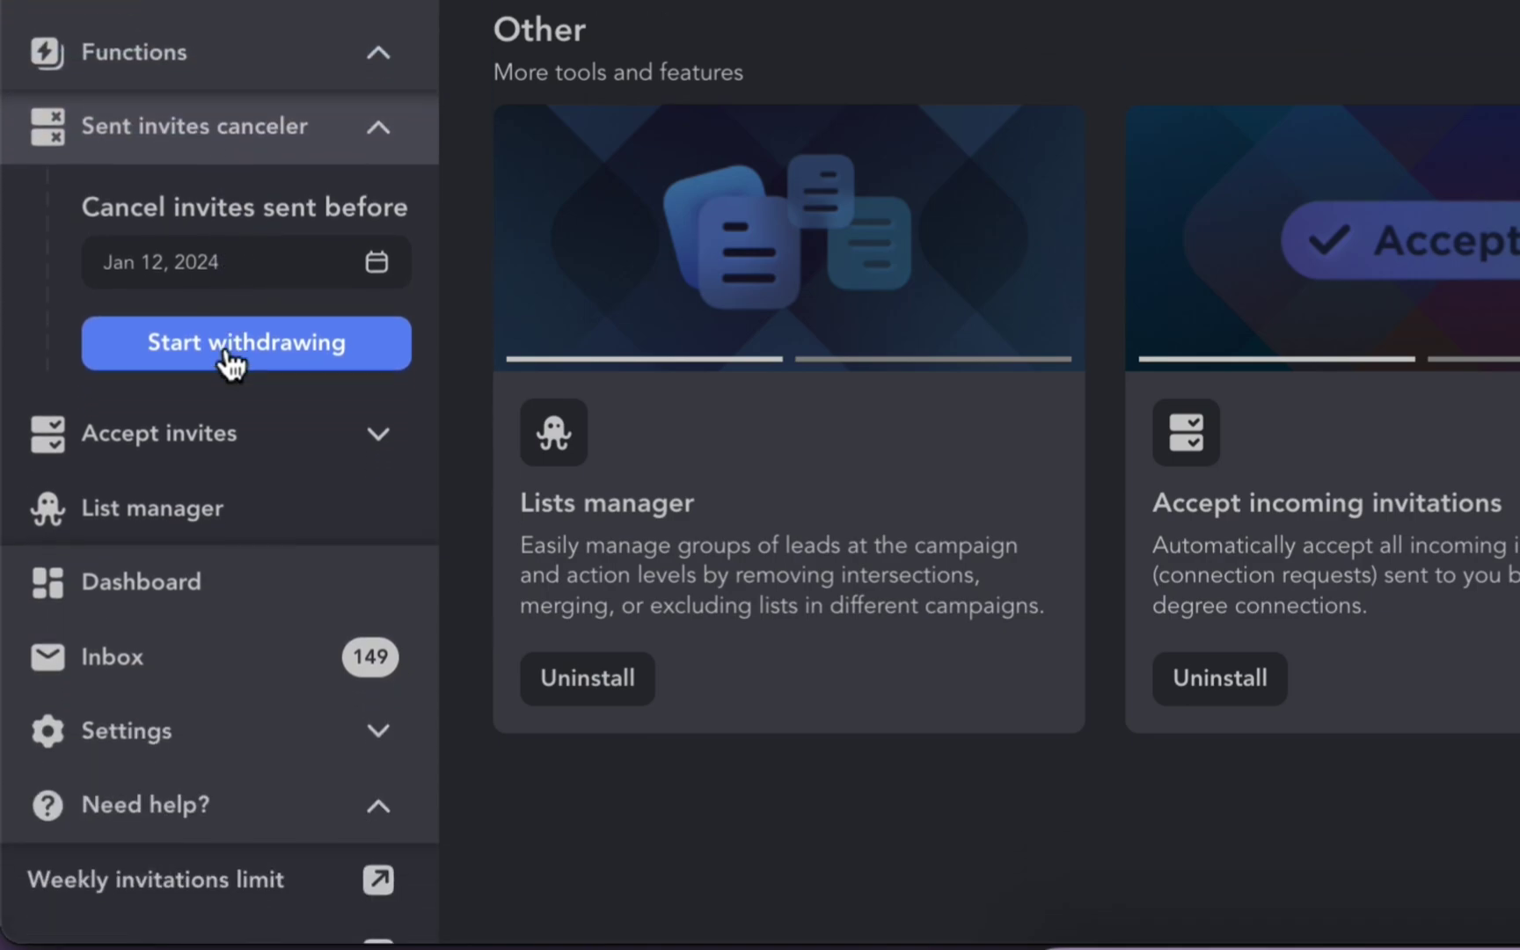
{"action": "left_click", "coordinate": [309, 264]}
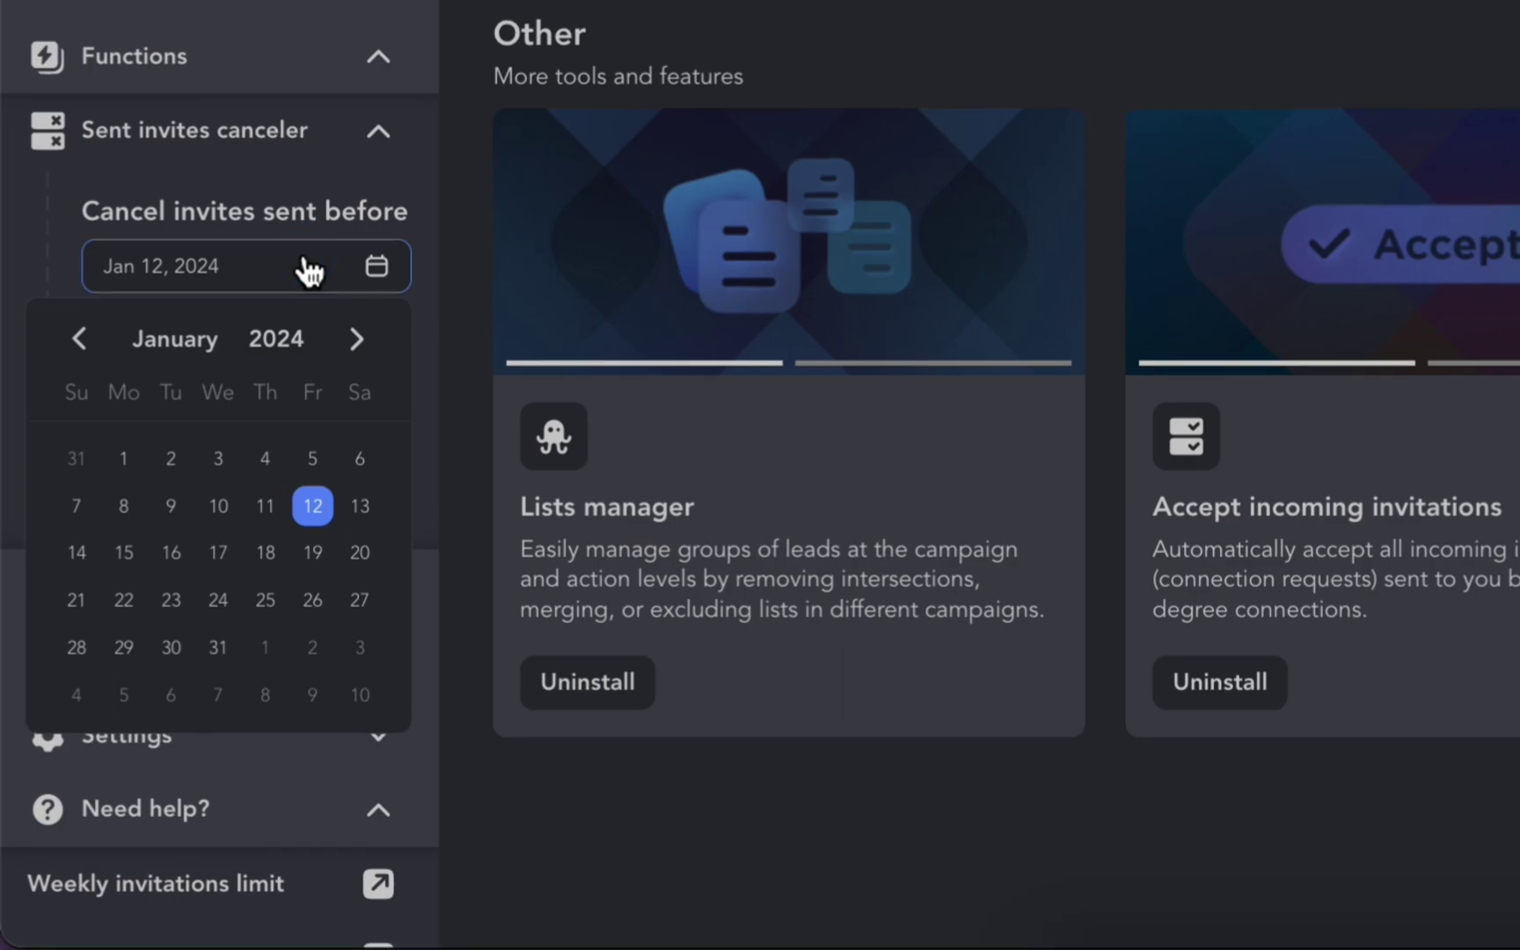
{"action": "left_click", "coordinate": [124, 455]}
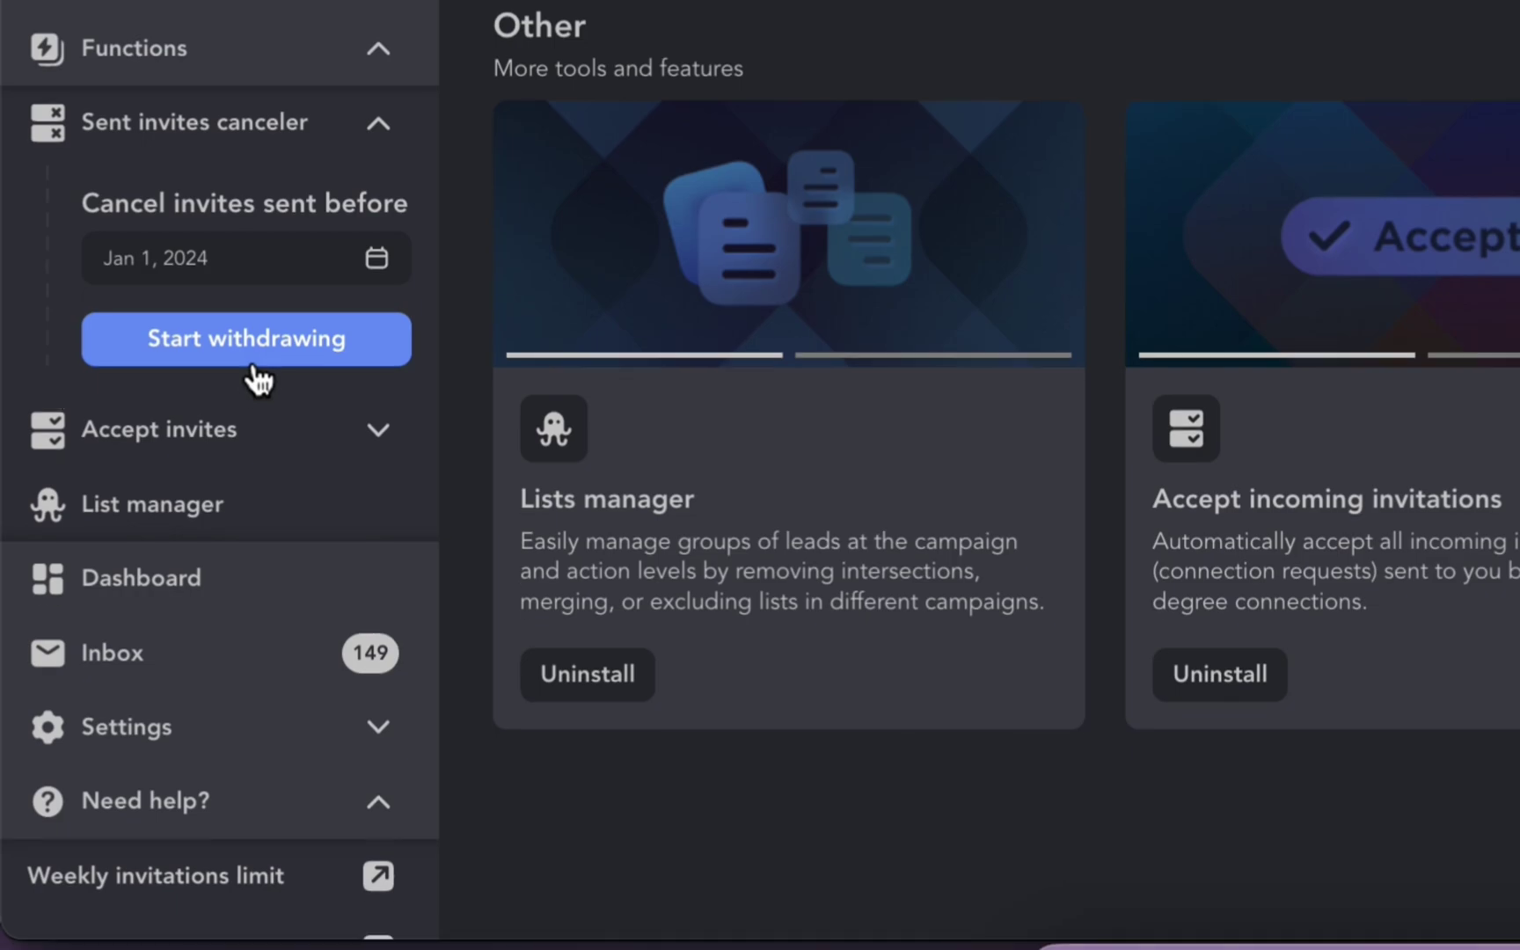
{"action": "left_click", "coordinate": [253, 357]}
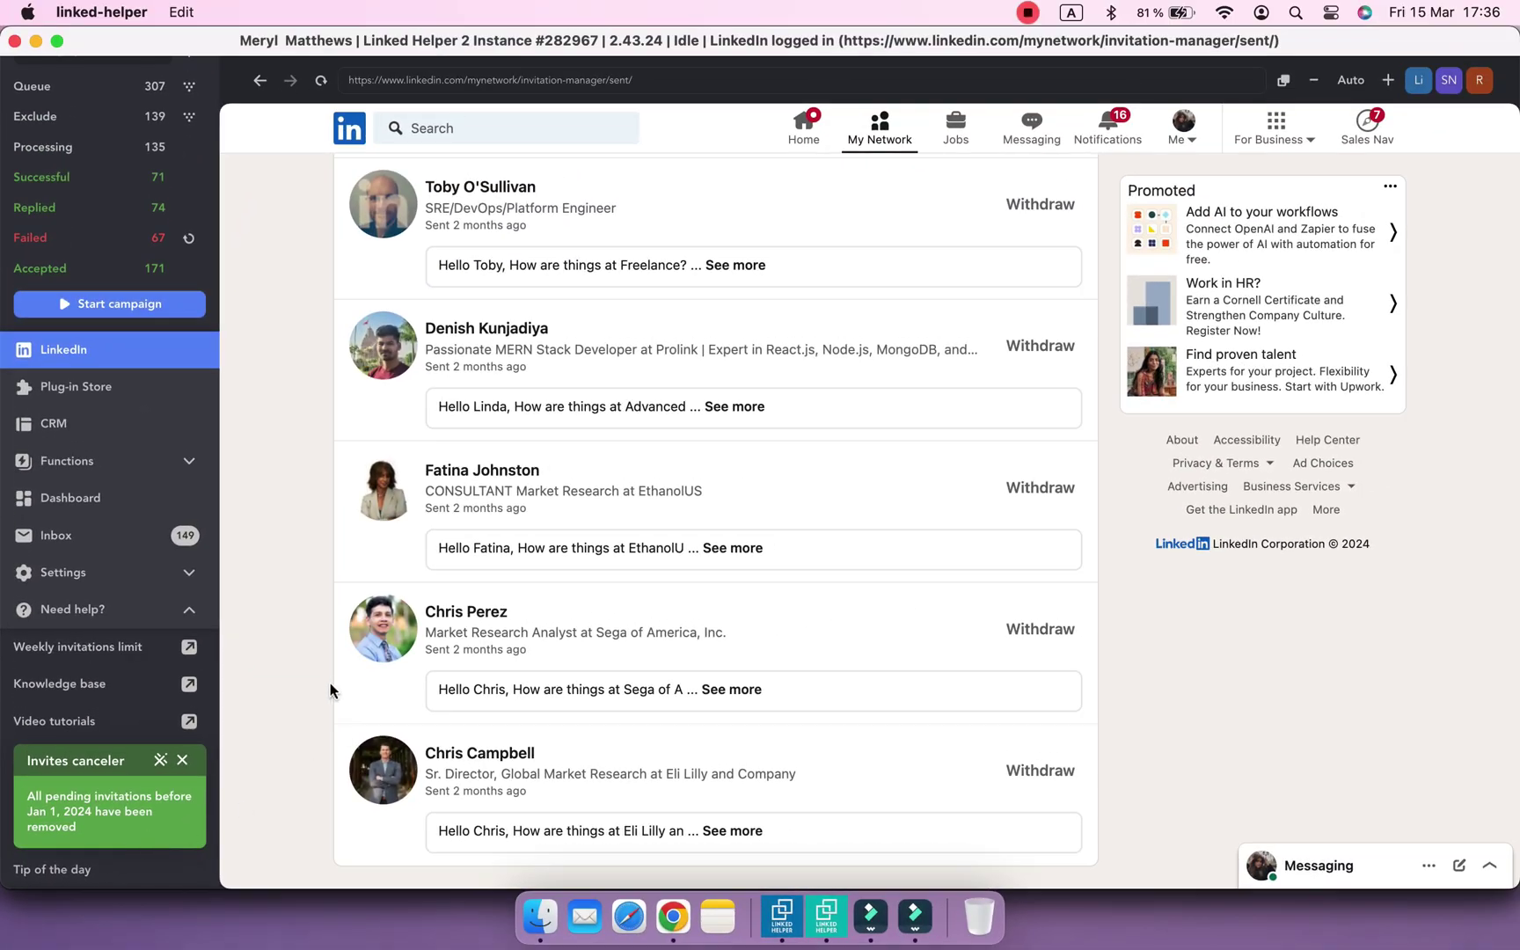
{"action": "scroll", "coordinate": [330, 686], "scroll_direction": "up", "scroll_amount": 5}
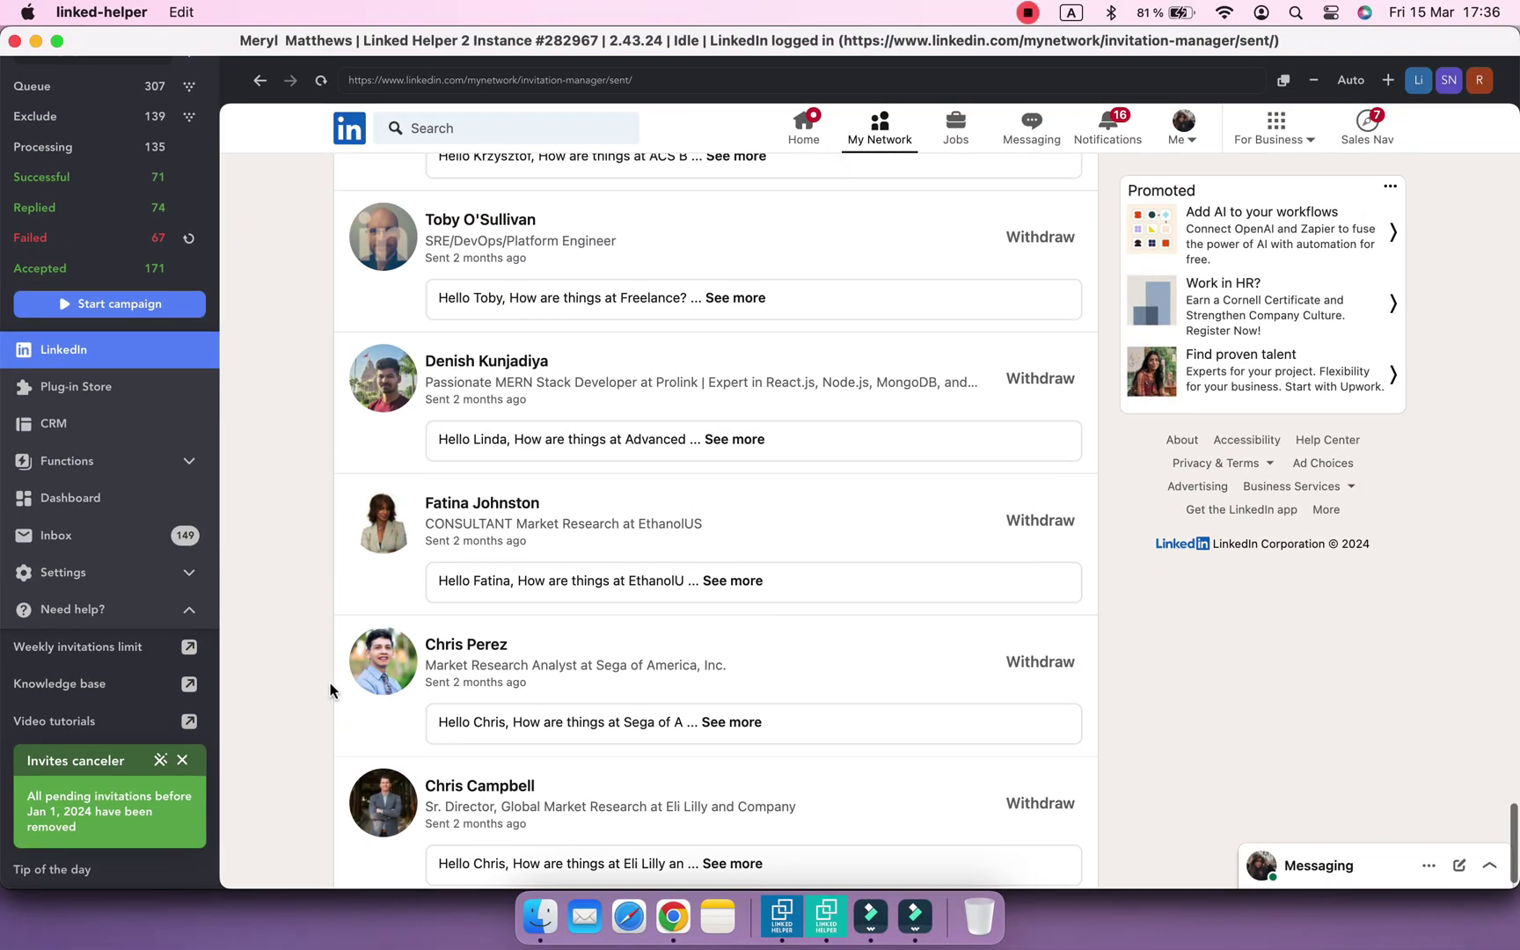
{"action": "scroll", "coordinate": [330, 685], "scroll_direction": "up", "scroll_amount": 5}
{"action": "scroll", "coordinate": [331, 686], "scroll_direction": "up", "scroll_amount": 5}
{"action": "scroll", "coordinate": [331, 686], "scroll_direction": "up", "scroll_amount": 5}
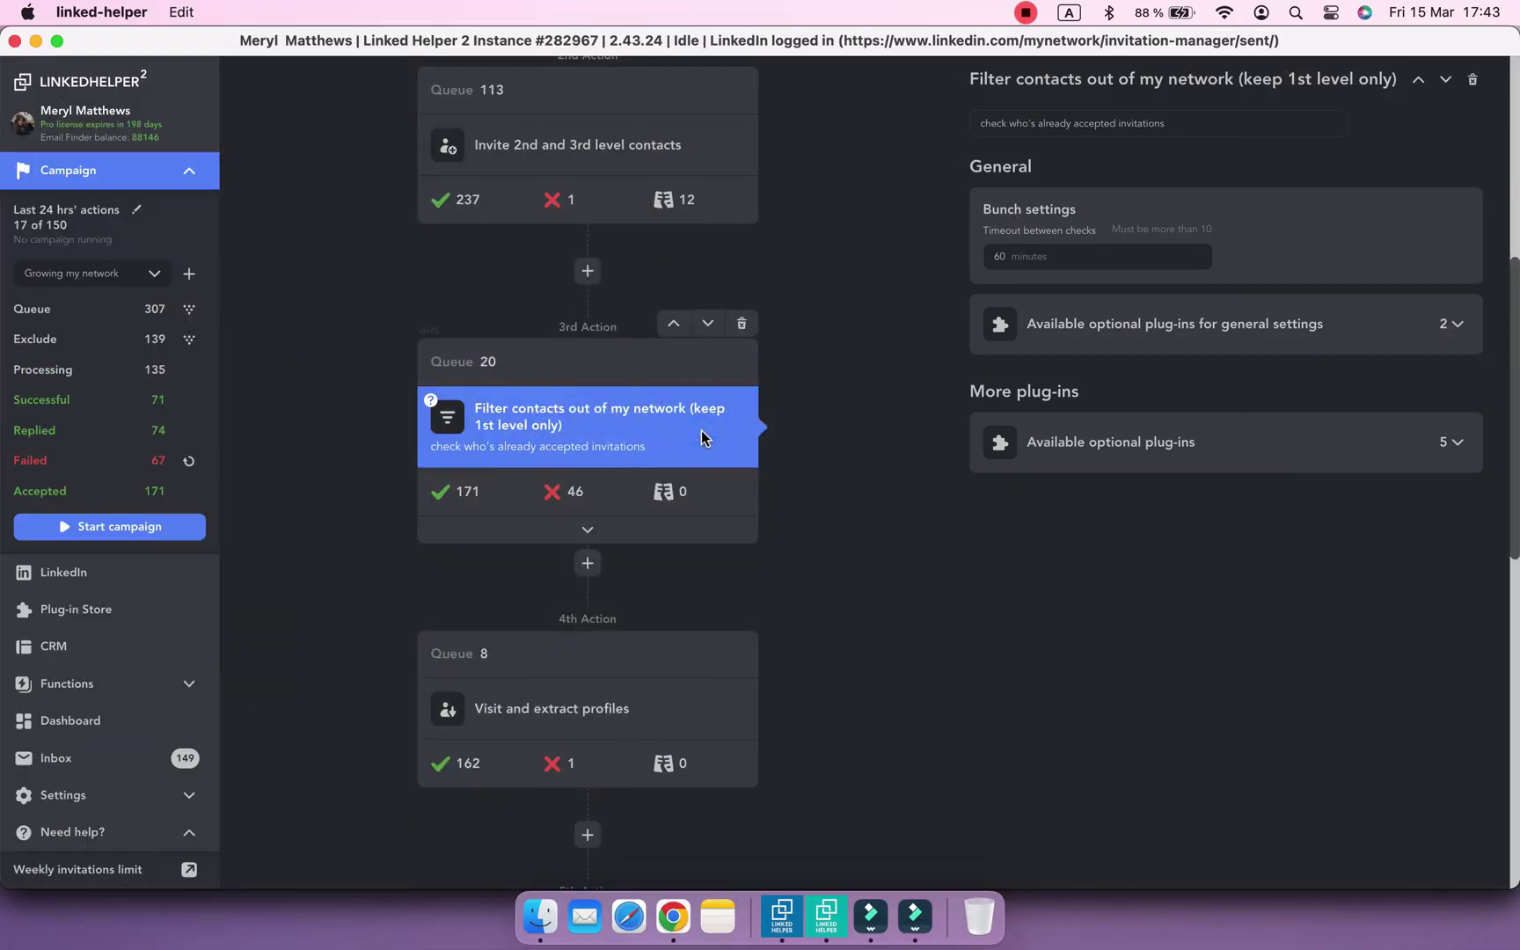
- Add the Automatic sent invites canceler to Filter contacts, set to launch before it
{"action": "left_click", "coordinate": [1048, 450]}
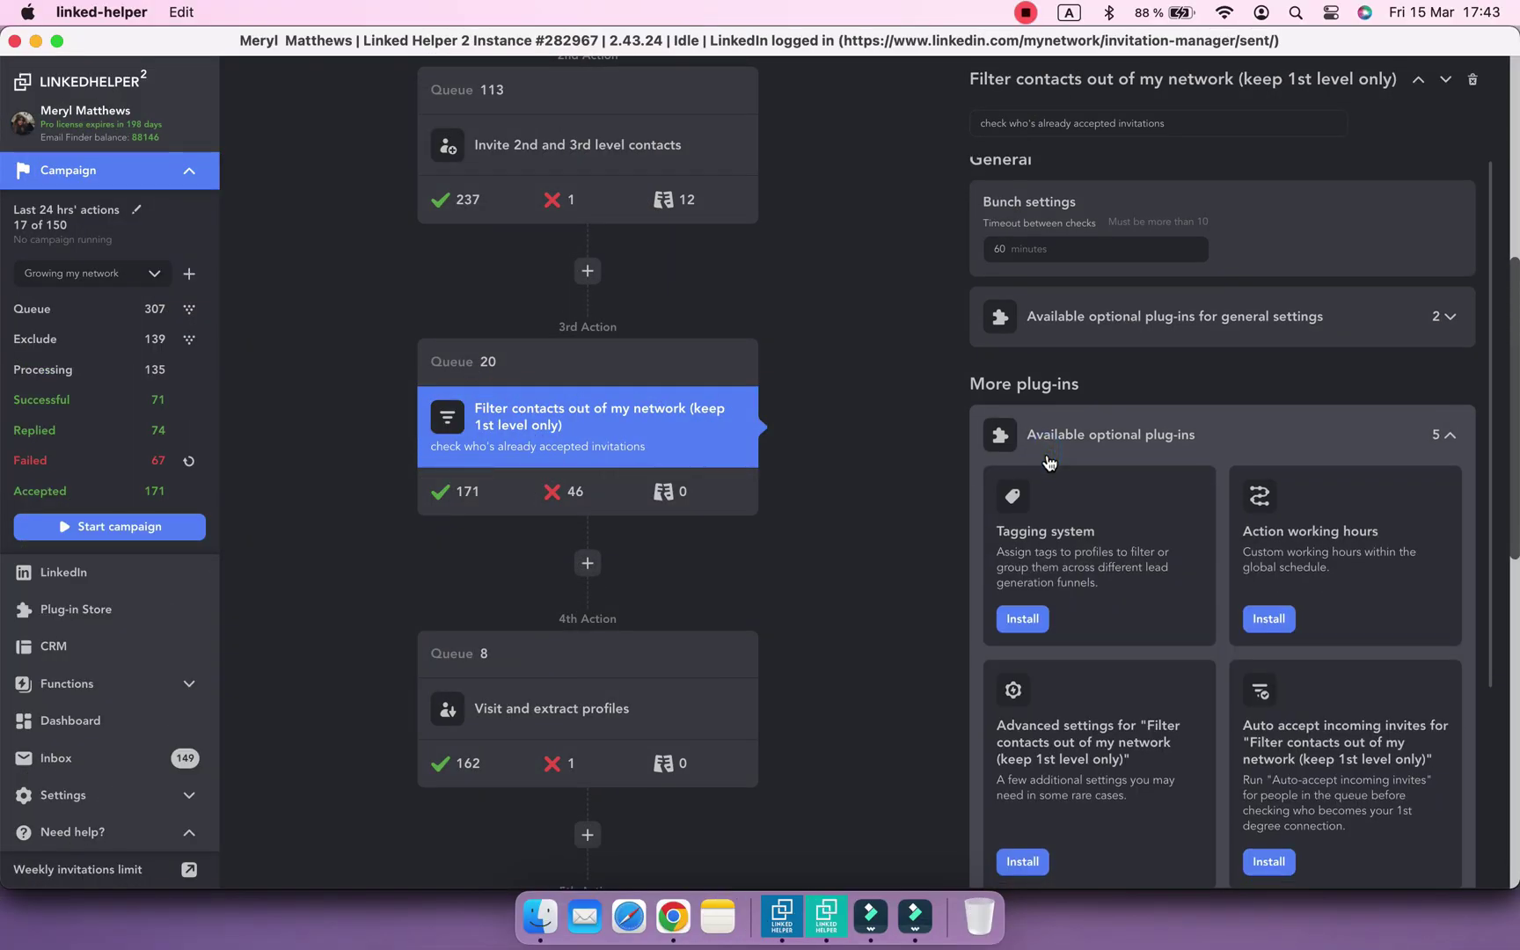
{"action": "scroll", "coordinate": [1048, 458], "scroll_direction": "down", "scroll_amount": 5}
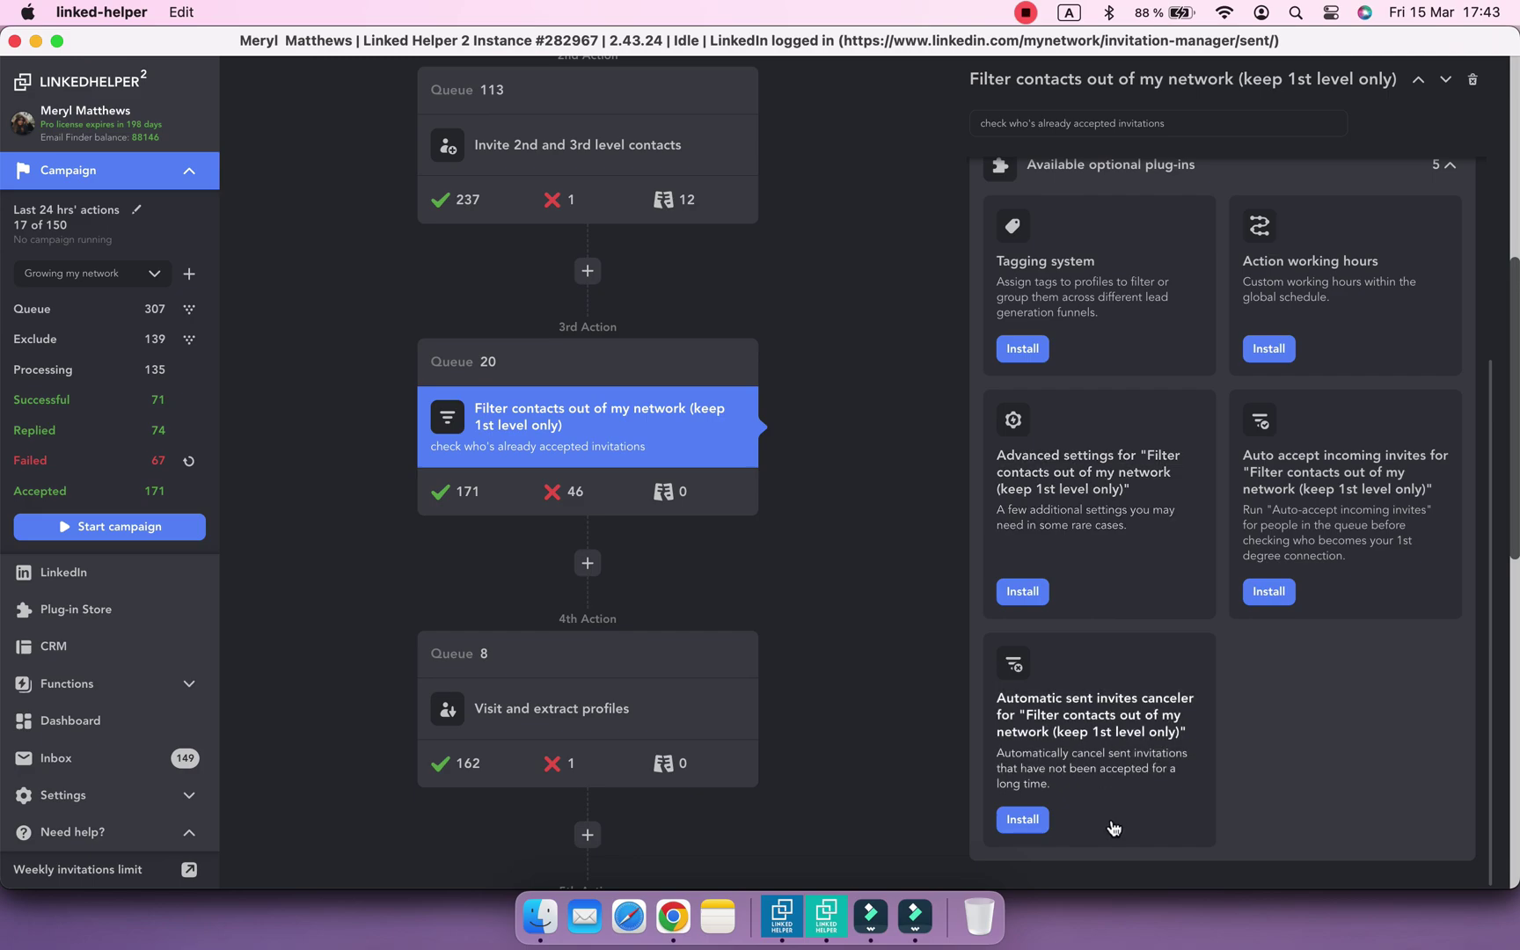
{"action": "left_click", "coordinate": [1023, 820]}
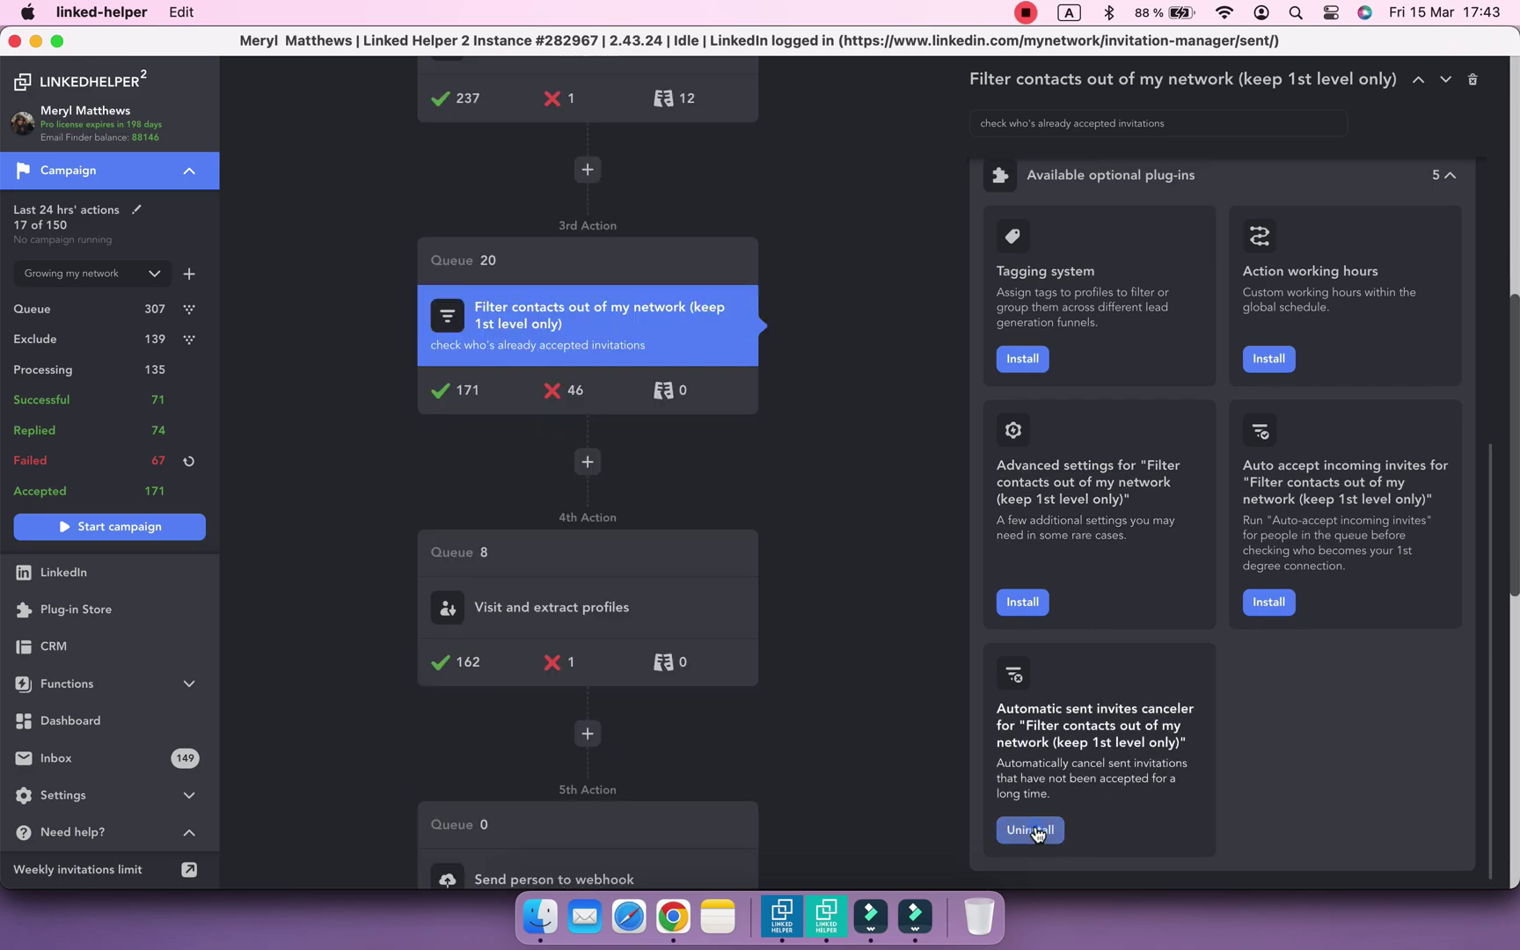
{"action": "scroll", "coordinate": [1036, 713], "scroll_direction": "up", "scroll_amount": 3}
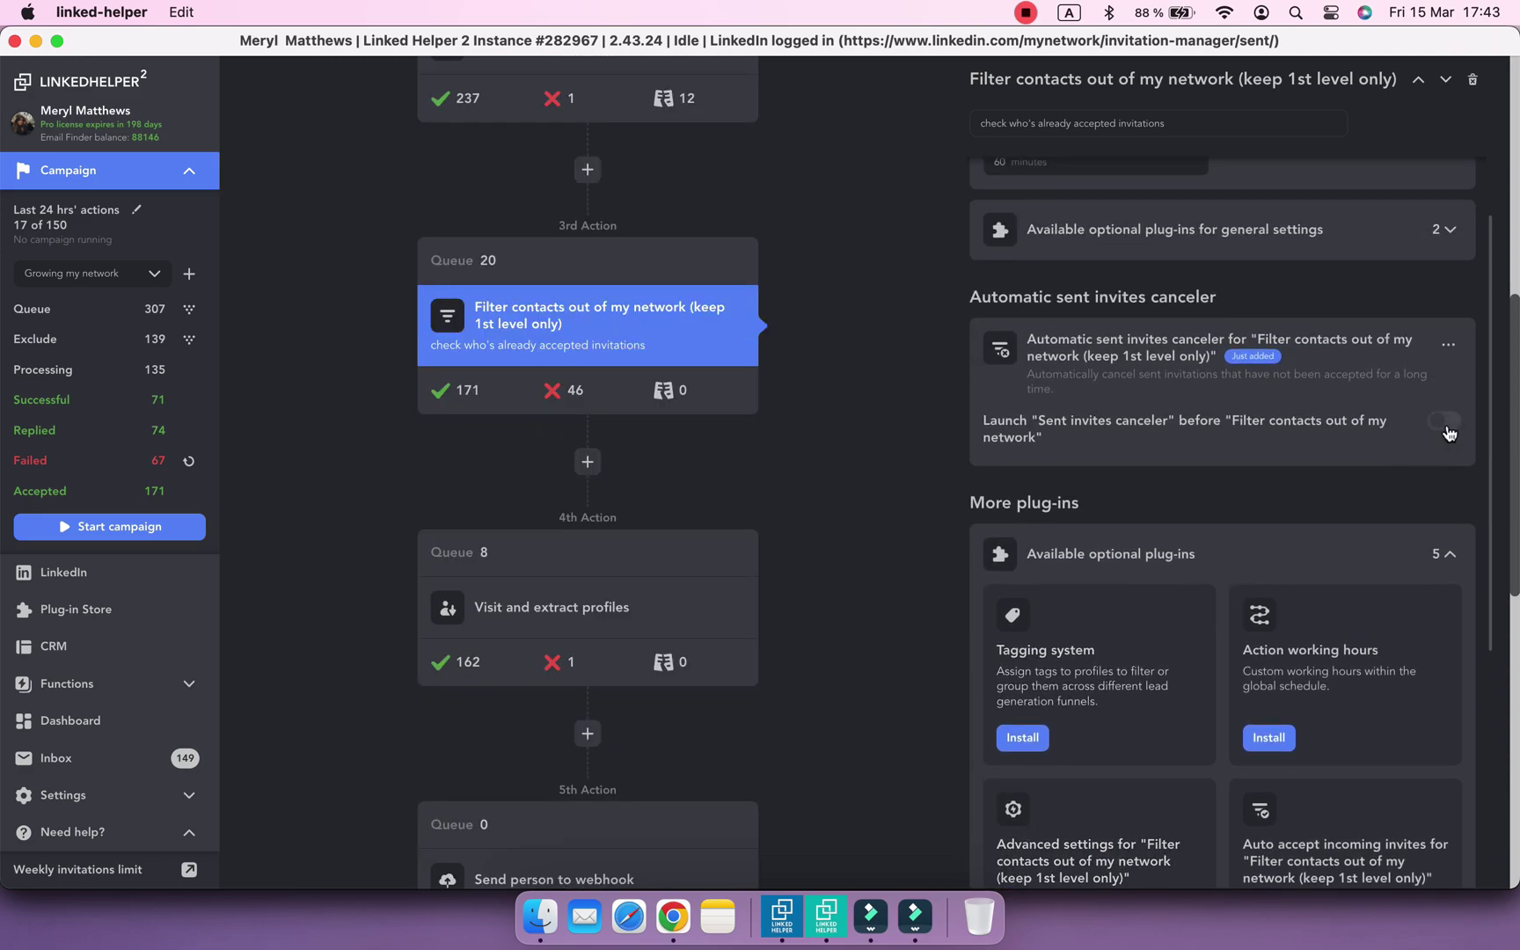
{"action": "left_click", "coordinate": [1445, 423]}
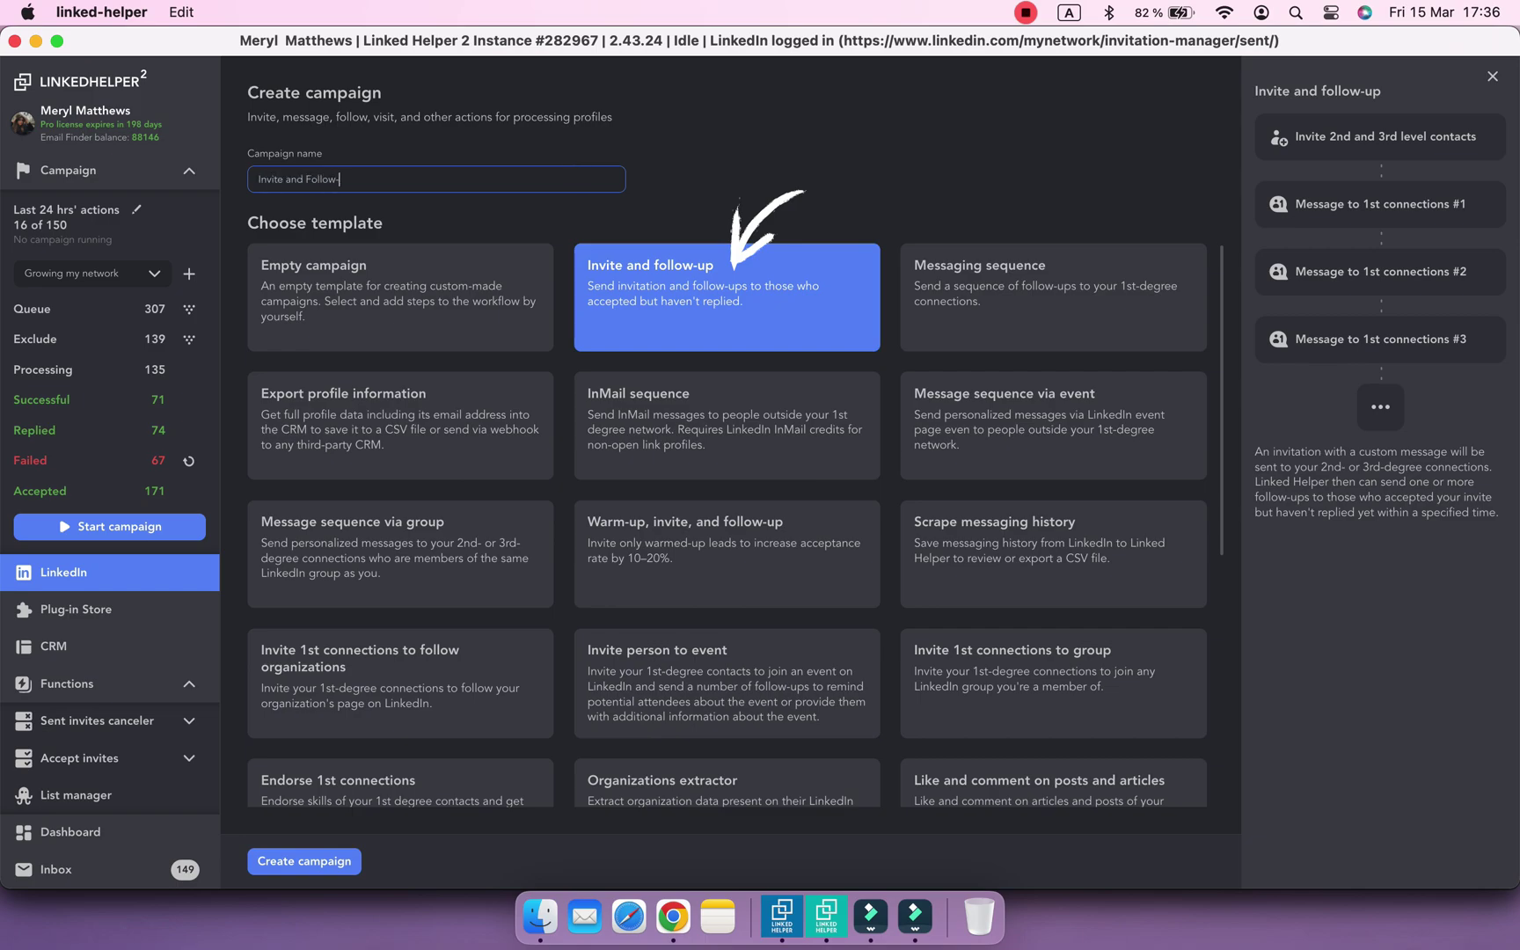
- Create the Invite and follow-up campaign and accept Step 1's invitation message
{"action": "left_click", "coordinate": [305, 862]}
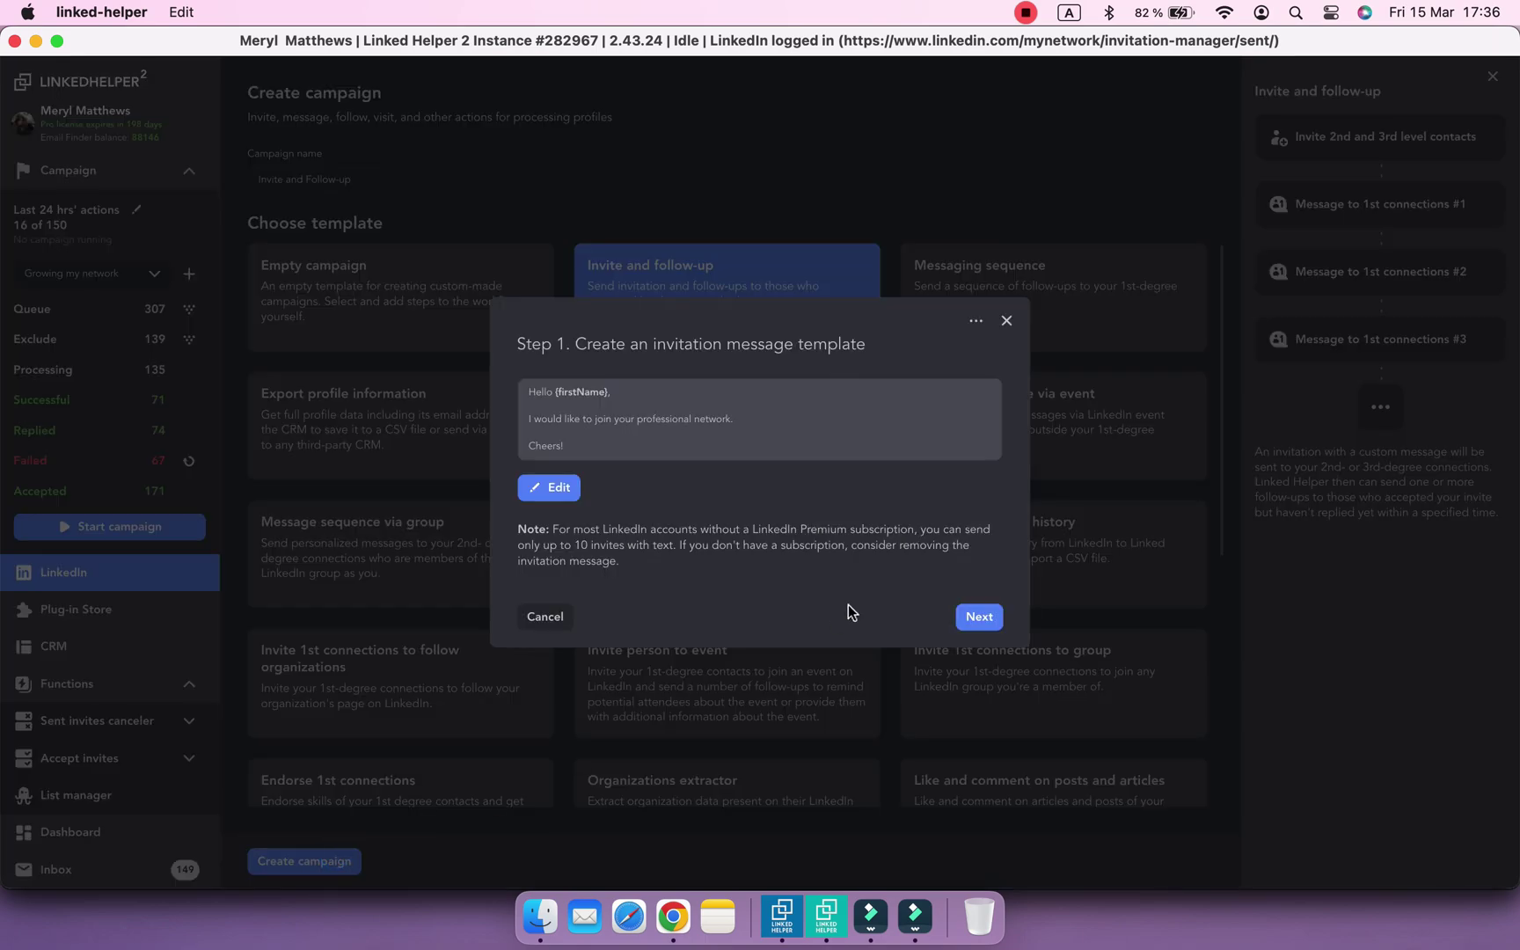
{"action": "left_click", "coordinate": [978, 617]}
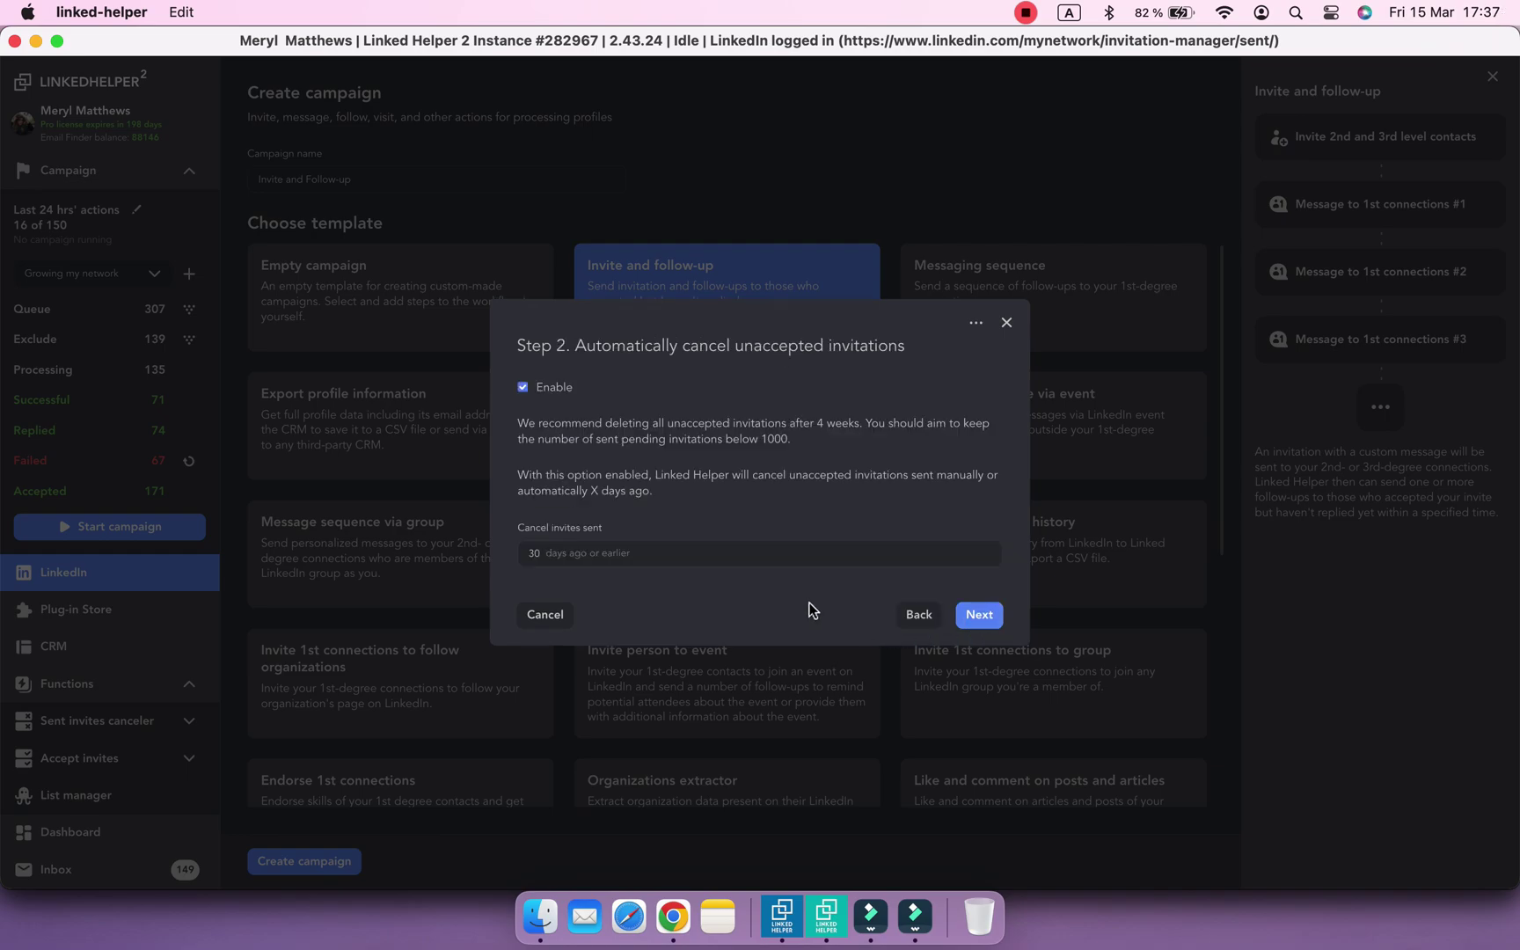
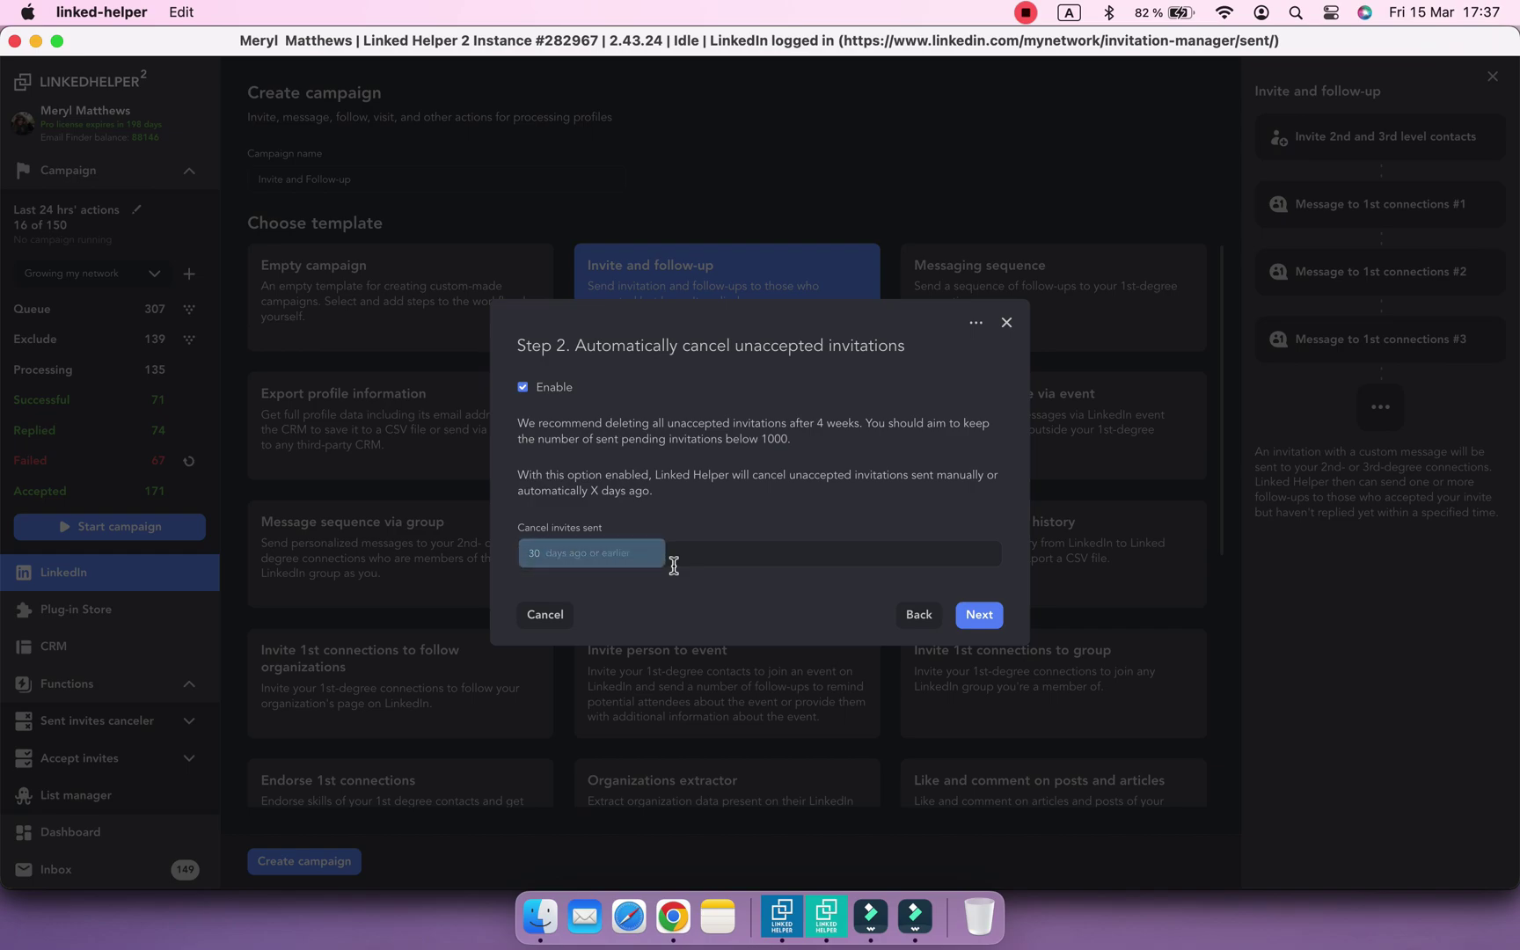
- Enable auto-cancelling of unaccepted invites sent 30 or more days ago and advance to Step 3
{"action": "left_click", "coordinate": [673, 566]}
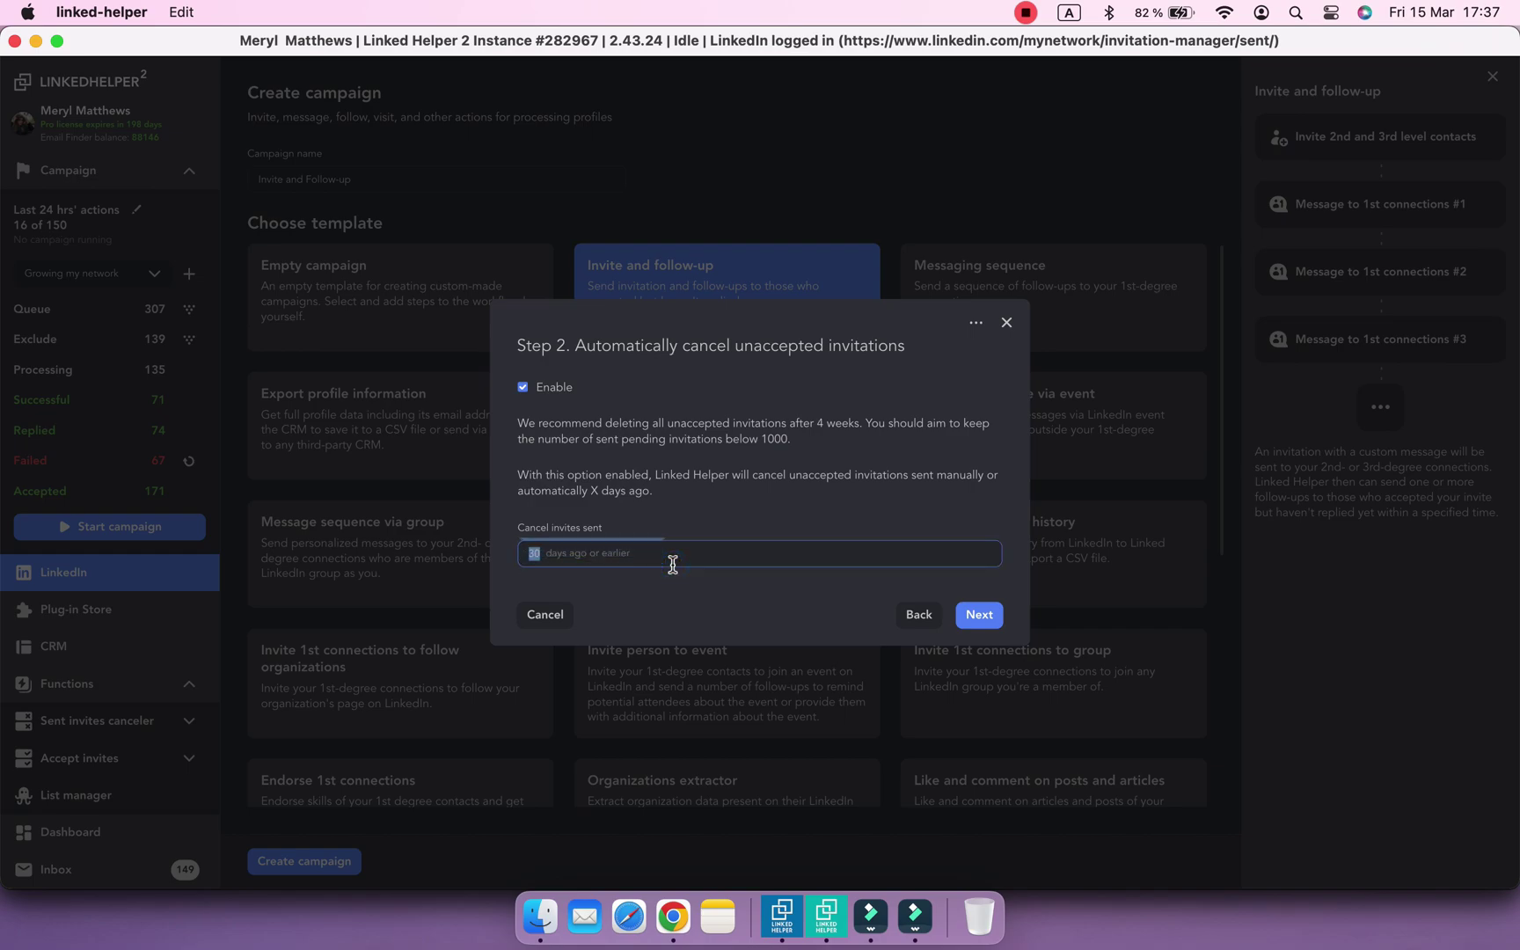
{"action": "type", "text": "60"}
{"action": "left_click", "coordinate": [751, 513]}
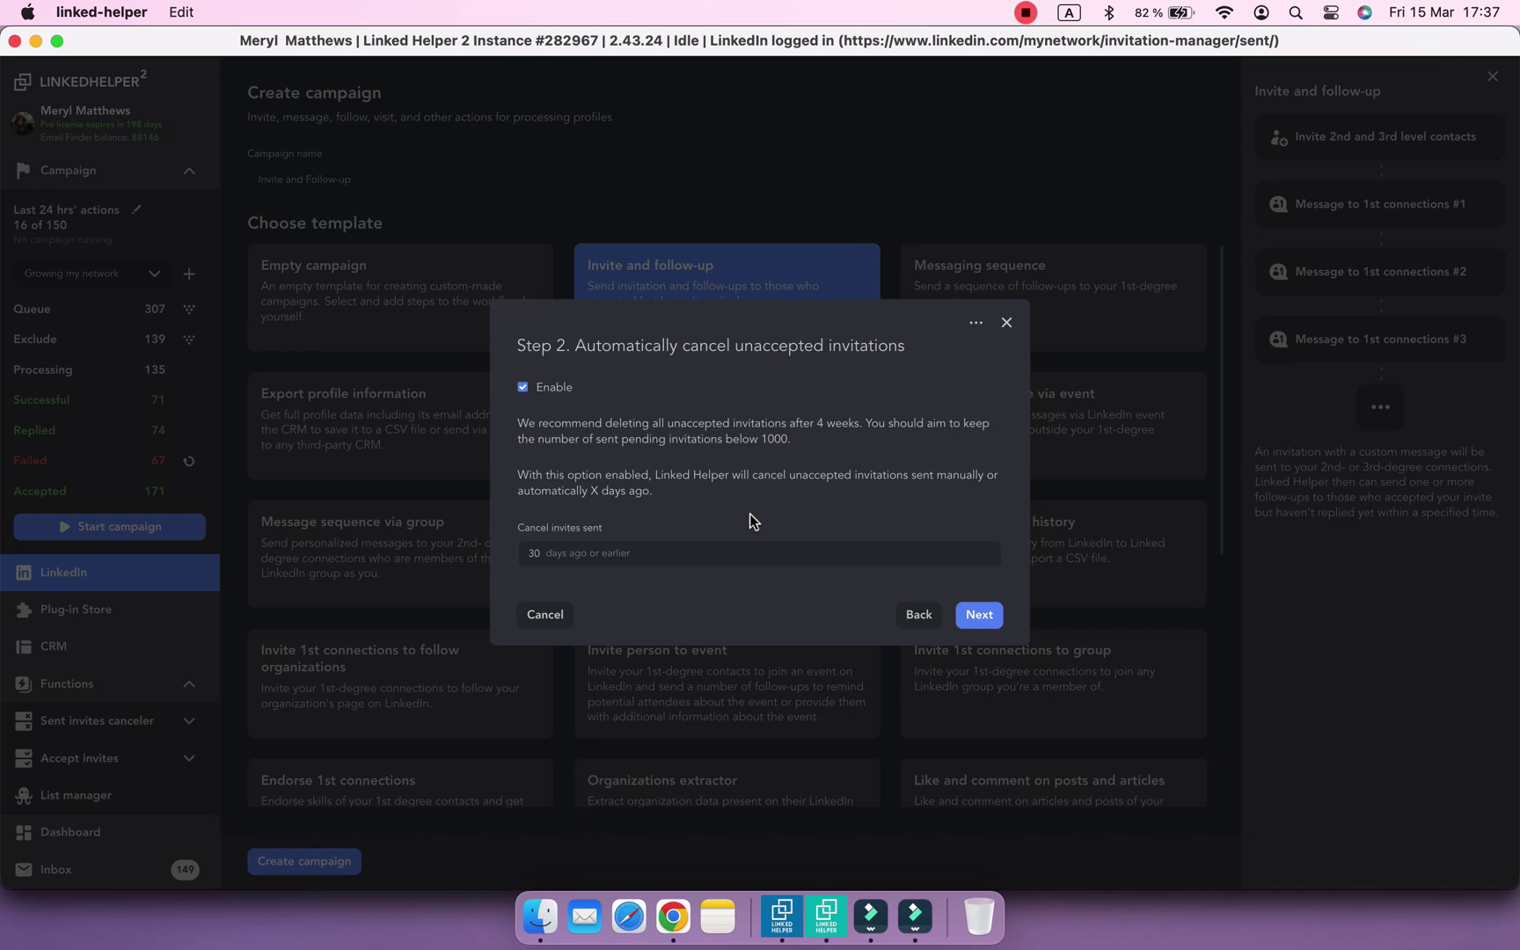
{"action": "left_click", "coordinate": [982, 616]}
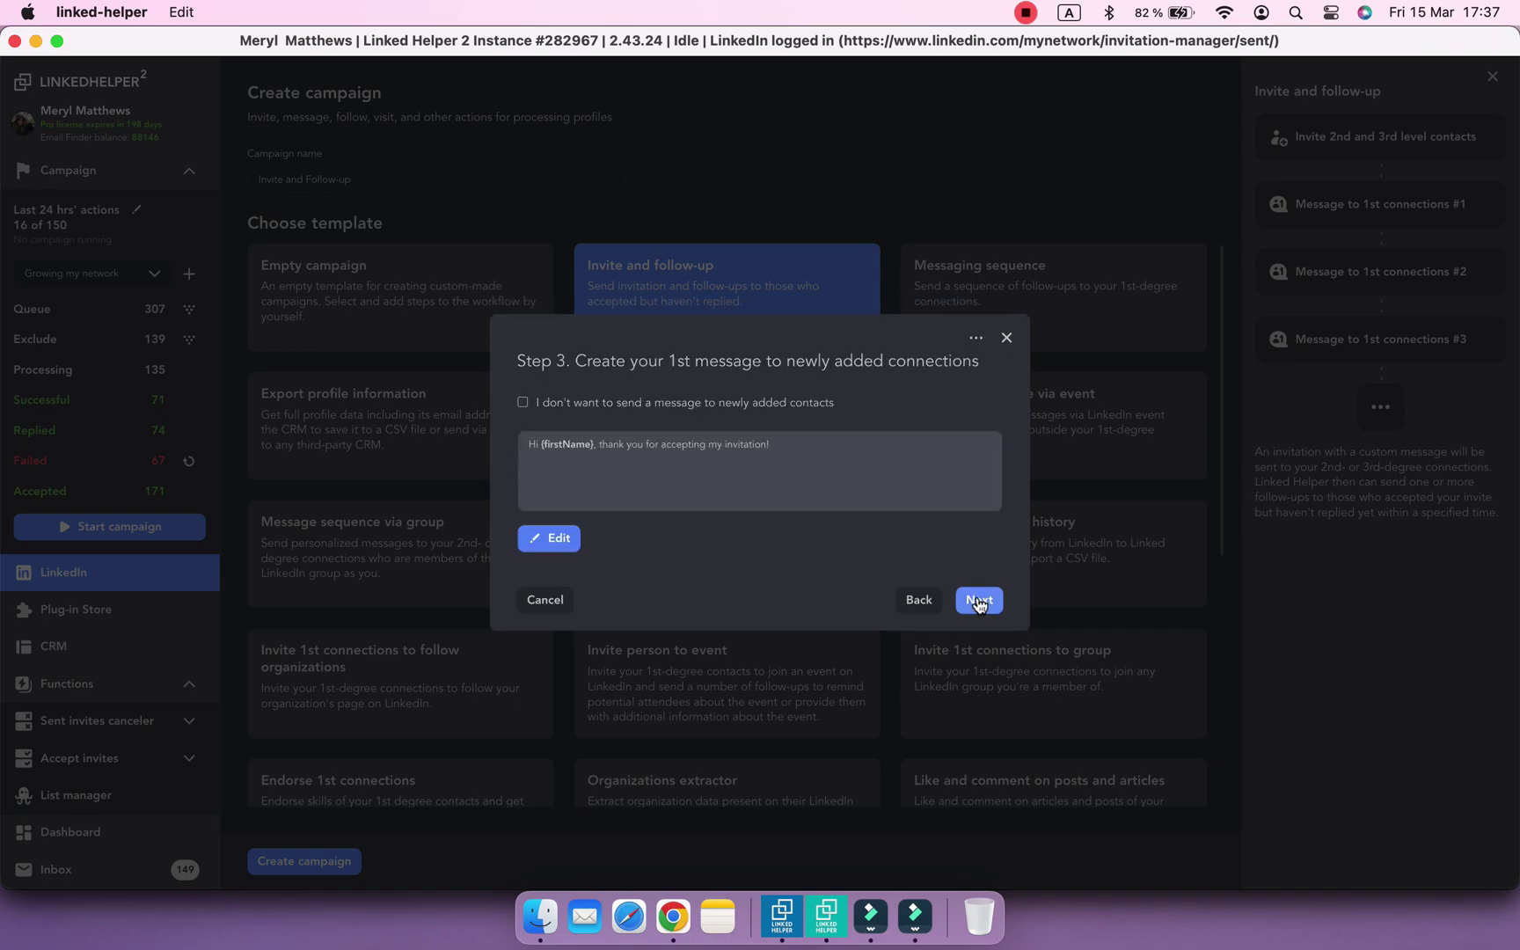
- Create the Invite and Follow-up campaign and view its filter action's 30-day canceler settings
{"action": "left_click", "coordinate": [980, 601]}
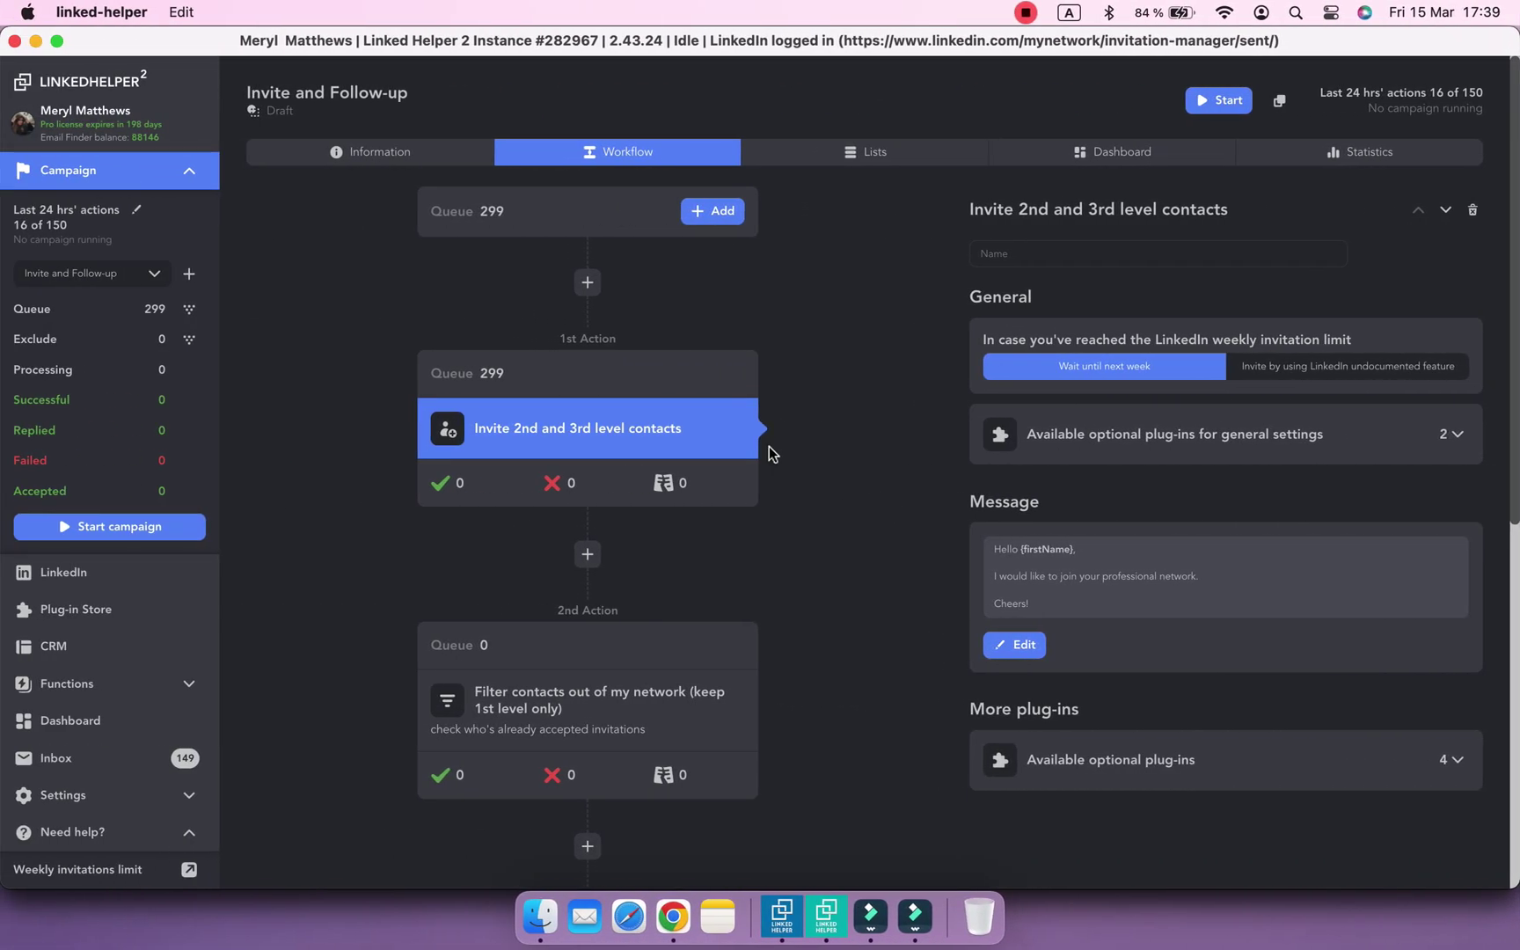
{"action": "scroll", "coordinate": [769, 448], "scroll_direction": "down", "scroll_amount": 5}
{"action": "left_click", "coordinate": [692, 472]}
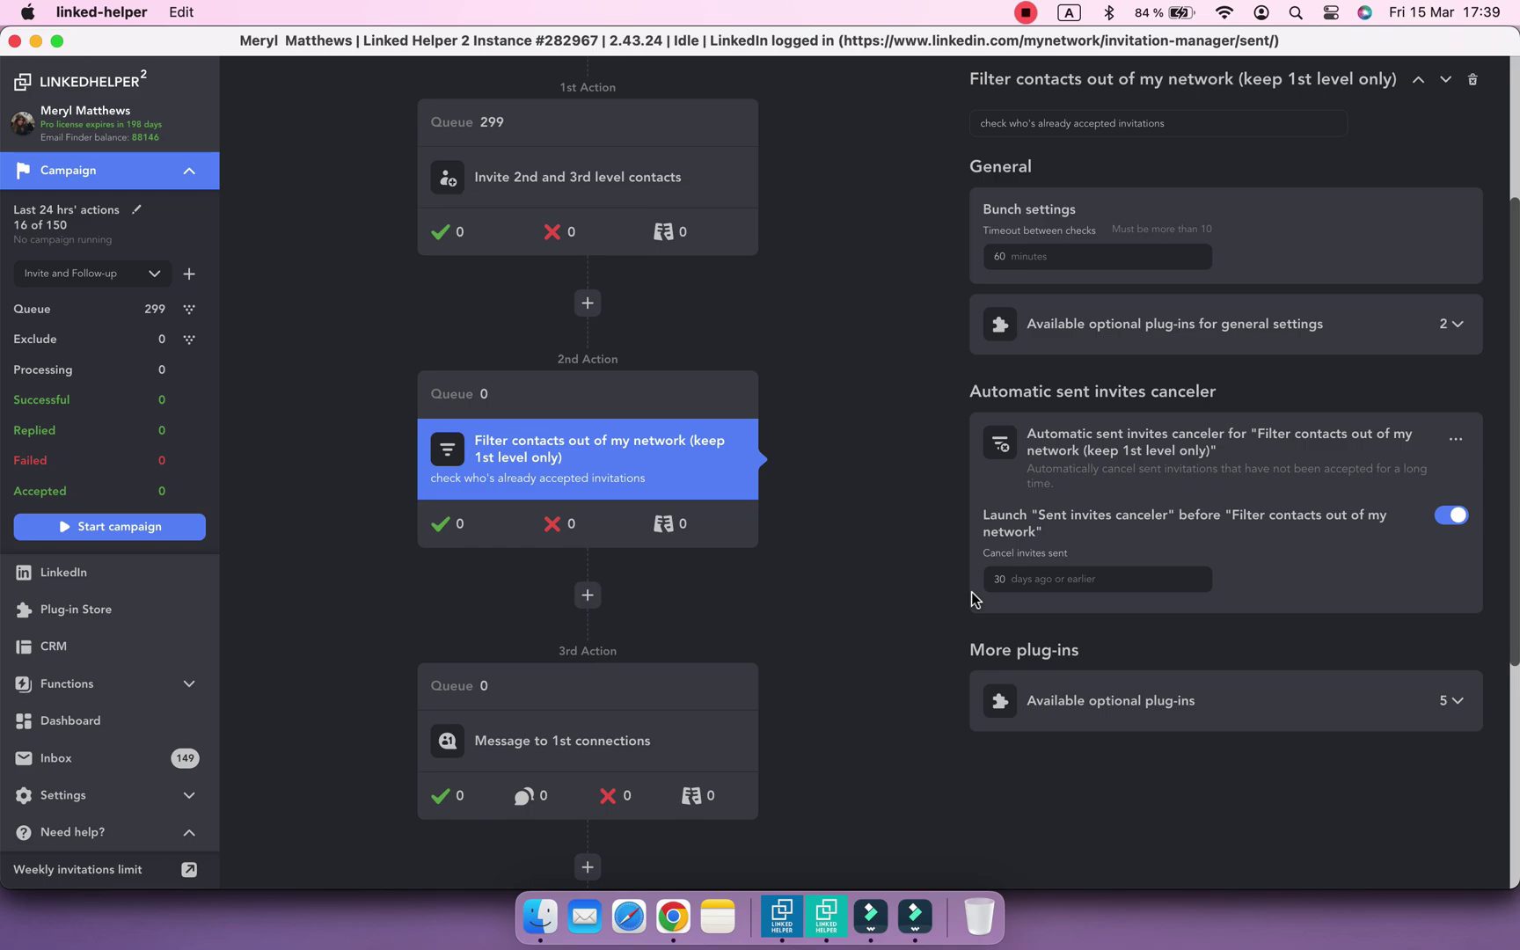
{"action": "scroll", "coordinate": [971, 593], "scroll_direction": "up", "scroll_amount": 5}
- Run the Invite and Follow-up campaign until it withdraws an invitation, then stop it
{"action": "mouse_move", "coordinate": [1218, 101]}
{"action": "left_click", "coordinate": [1207, 102]}
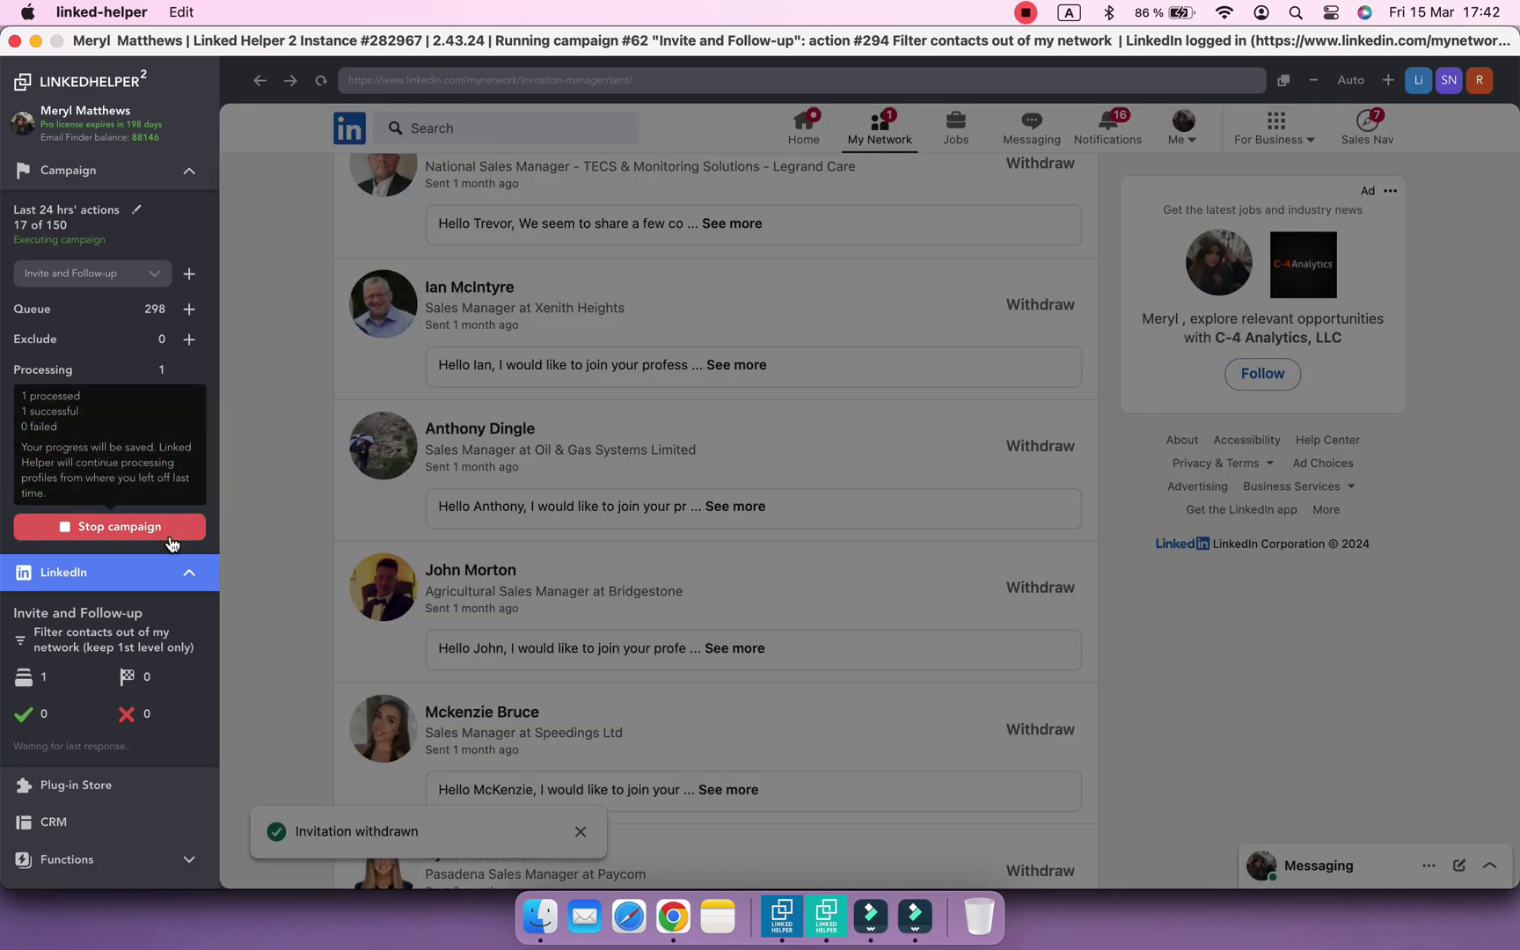
{"action": "left_click", "coordinate": [170, 531]}
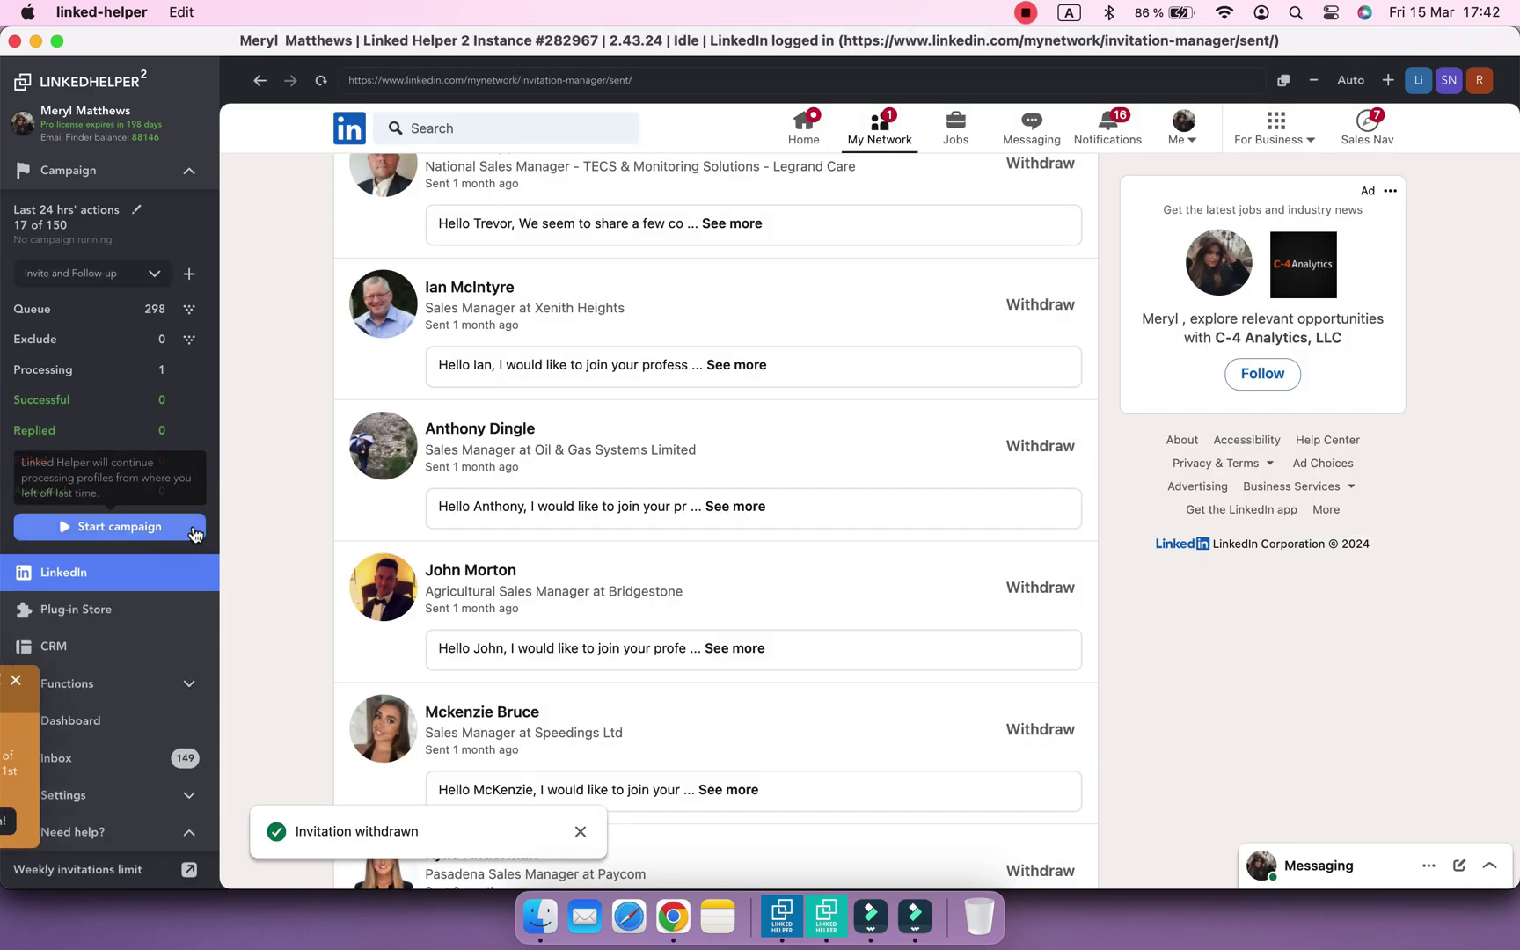
- Turn off 'Launch Sent invites canceler before Filter contacts' in the campaign workflow
{"action": "left_click", "coordinate": [104, 181]}
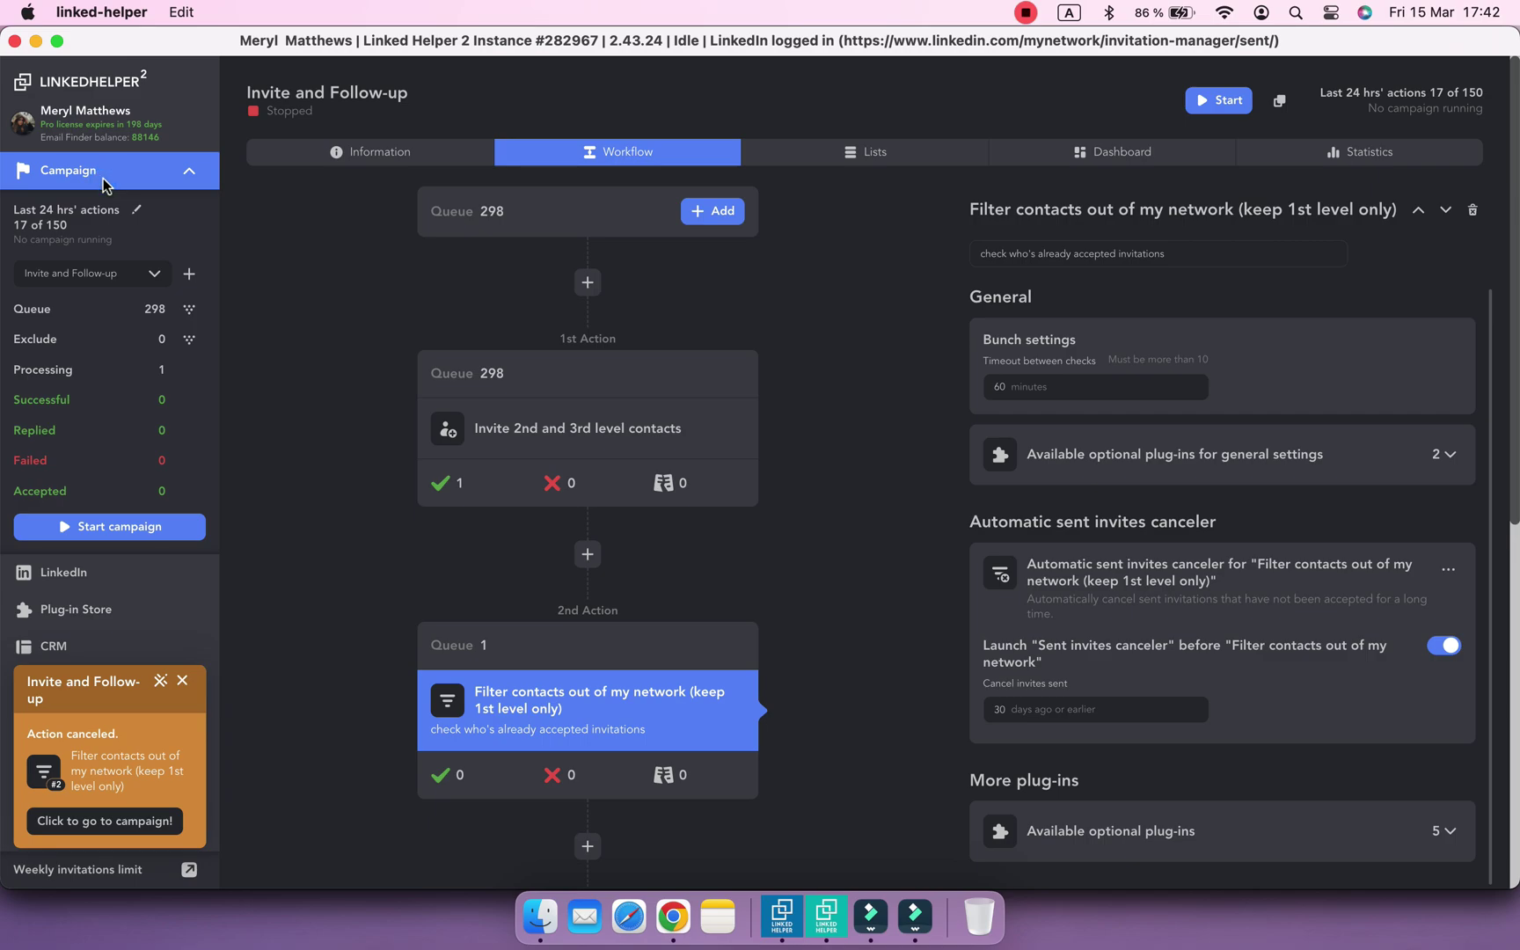
{"action": "scroll", "coordinate": [668, 546], "scroll_direction": "down", "scroll_amount": 3}
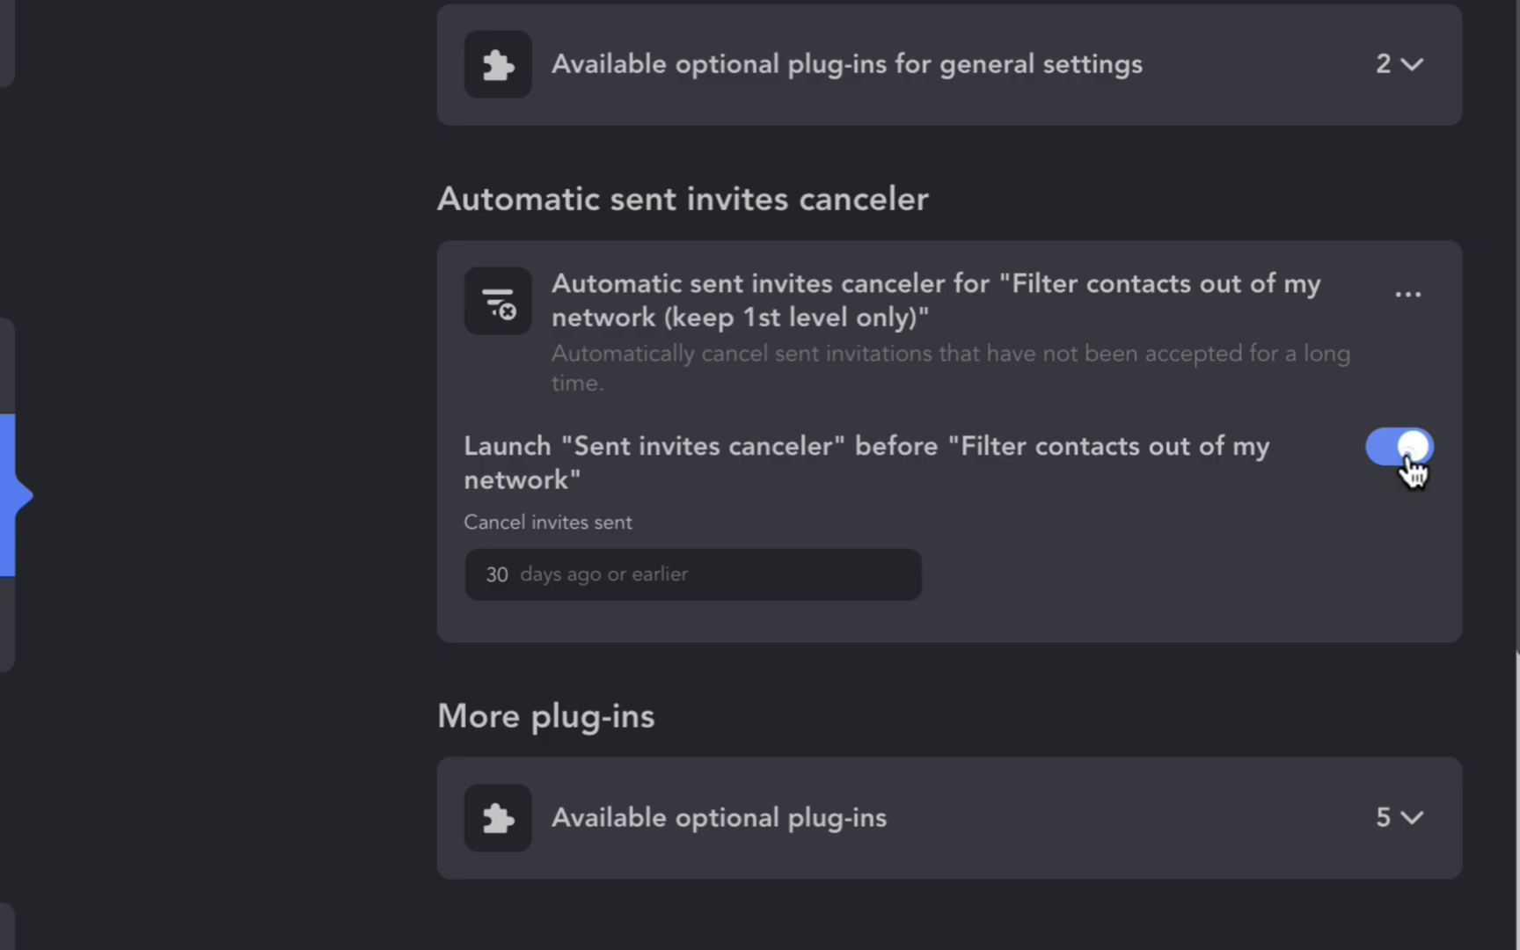
{"action": "left_click", "coordinate": [1407, 452]}
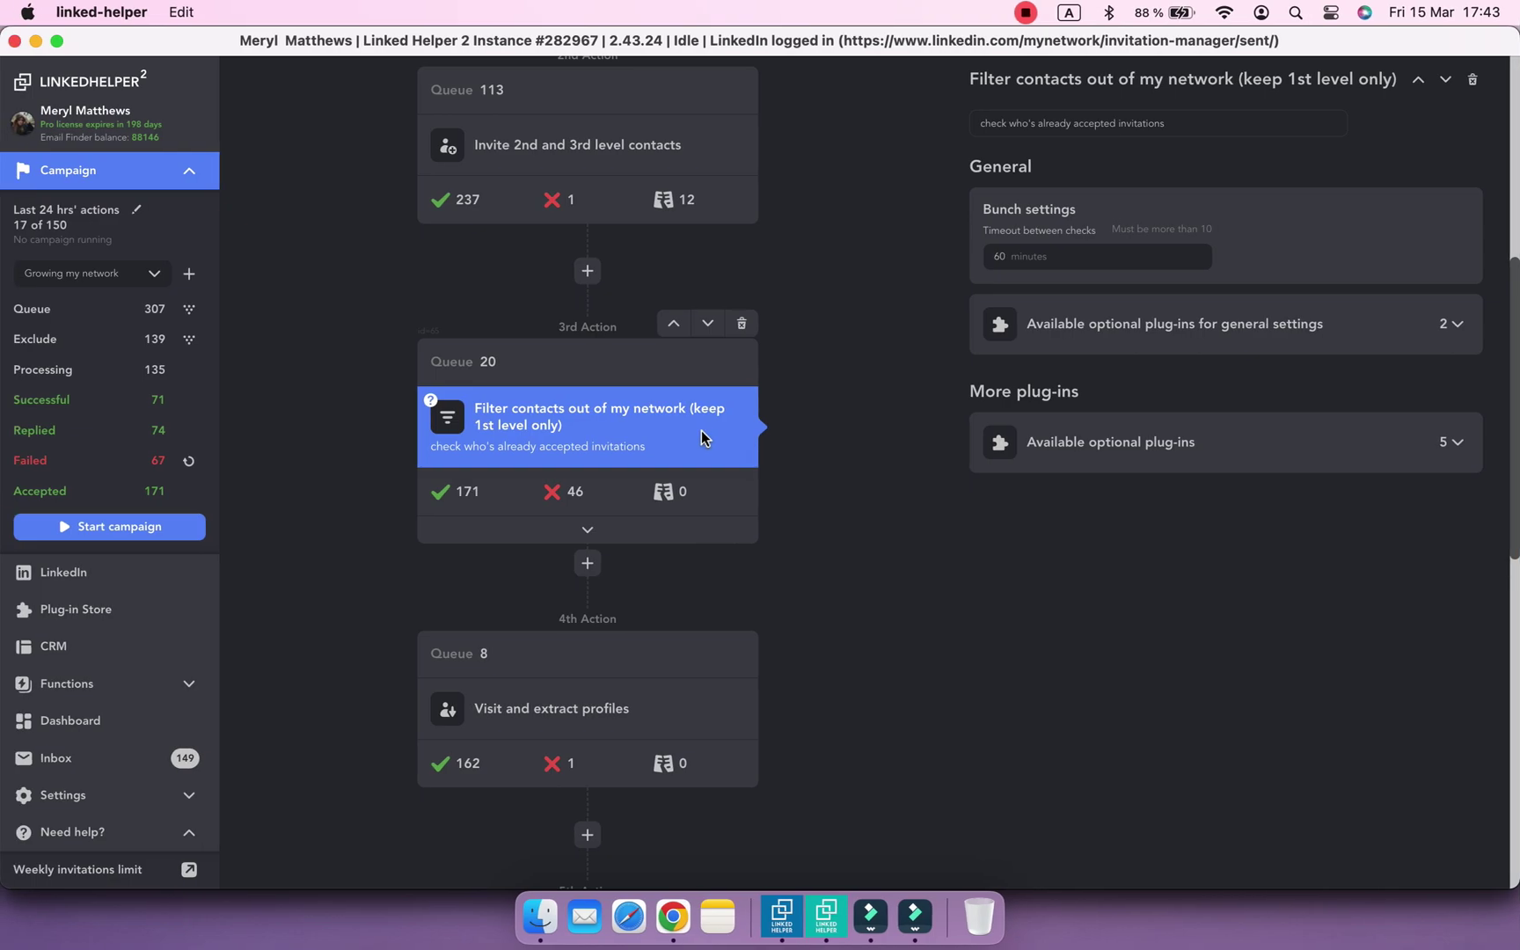
- Install the Automatic sent invites canceler plug-in on Growing my network's filter and enable its launch
{"action": "left_click", "coordinate": [1048, 462]}
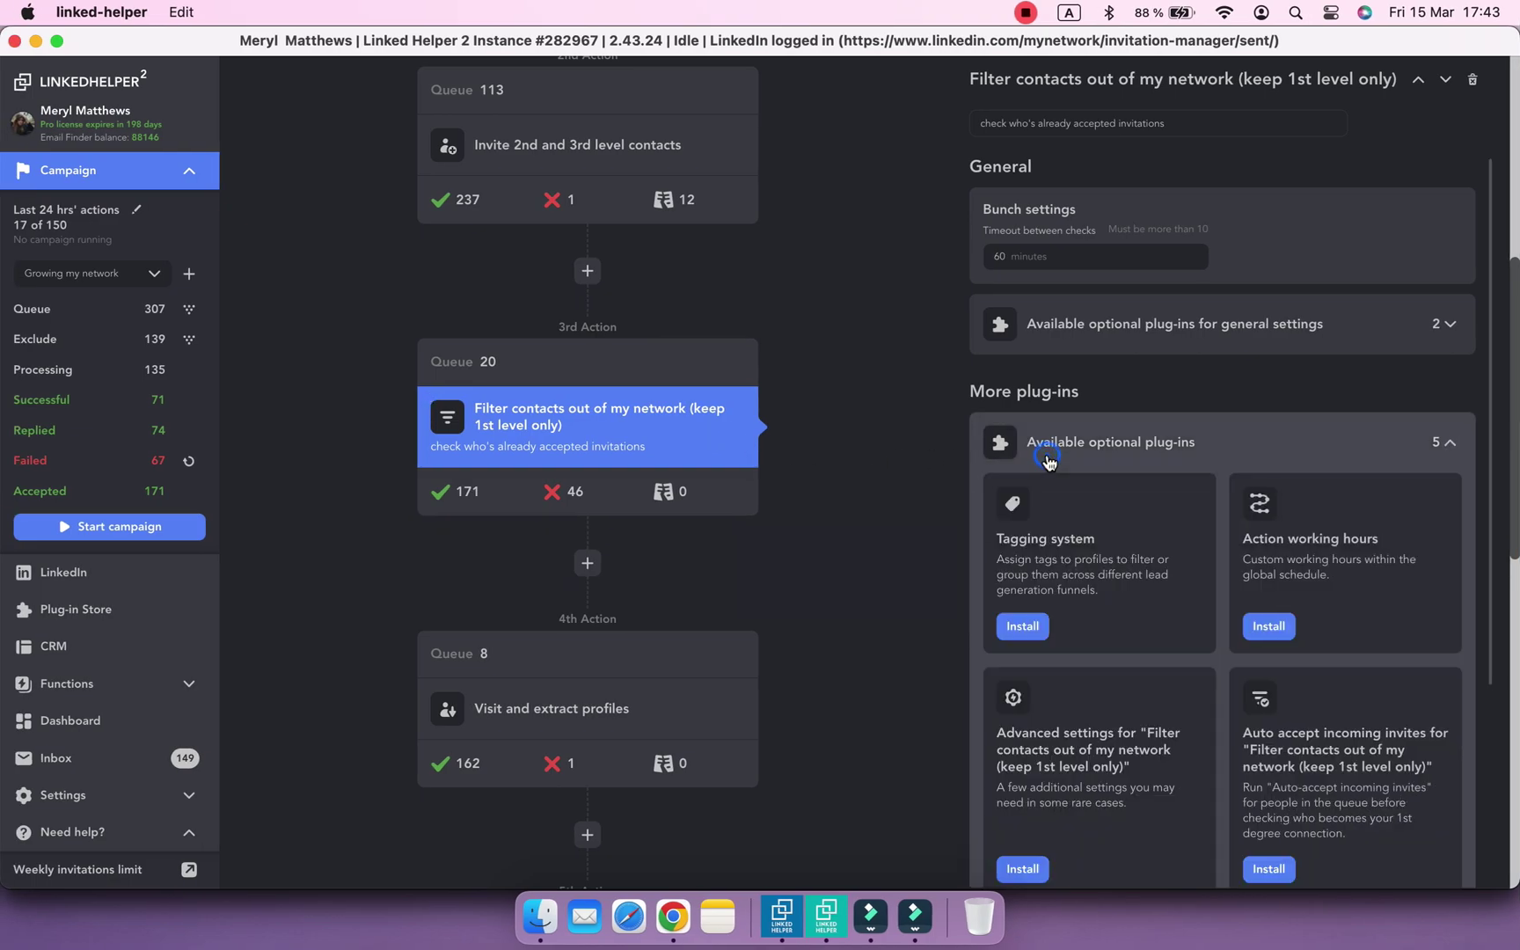
{"action": "scroll", "coordinate": [1048, 462], "scroll_direction": "down", "scroll_amount": 3}
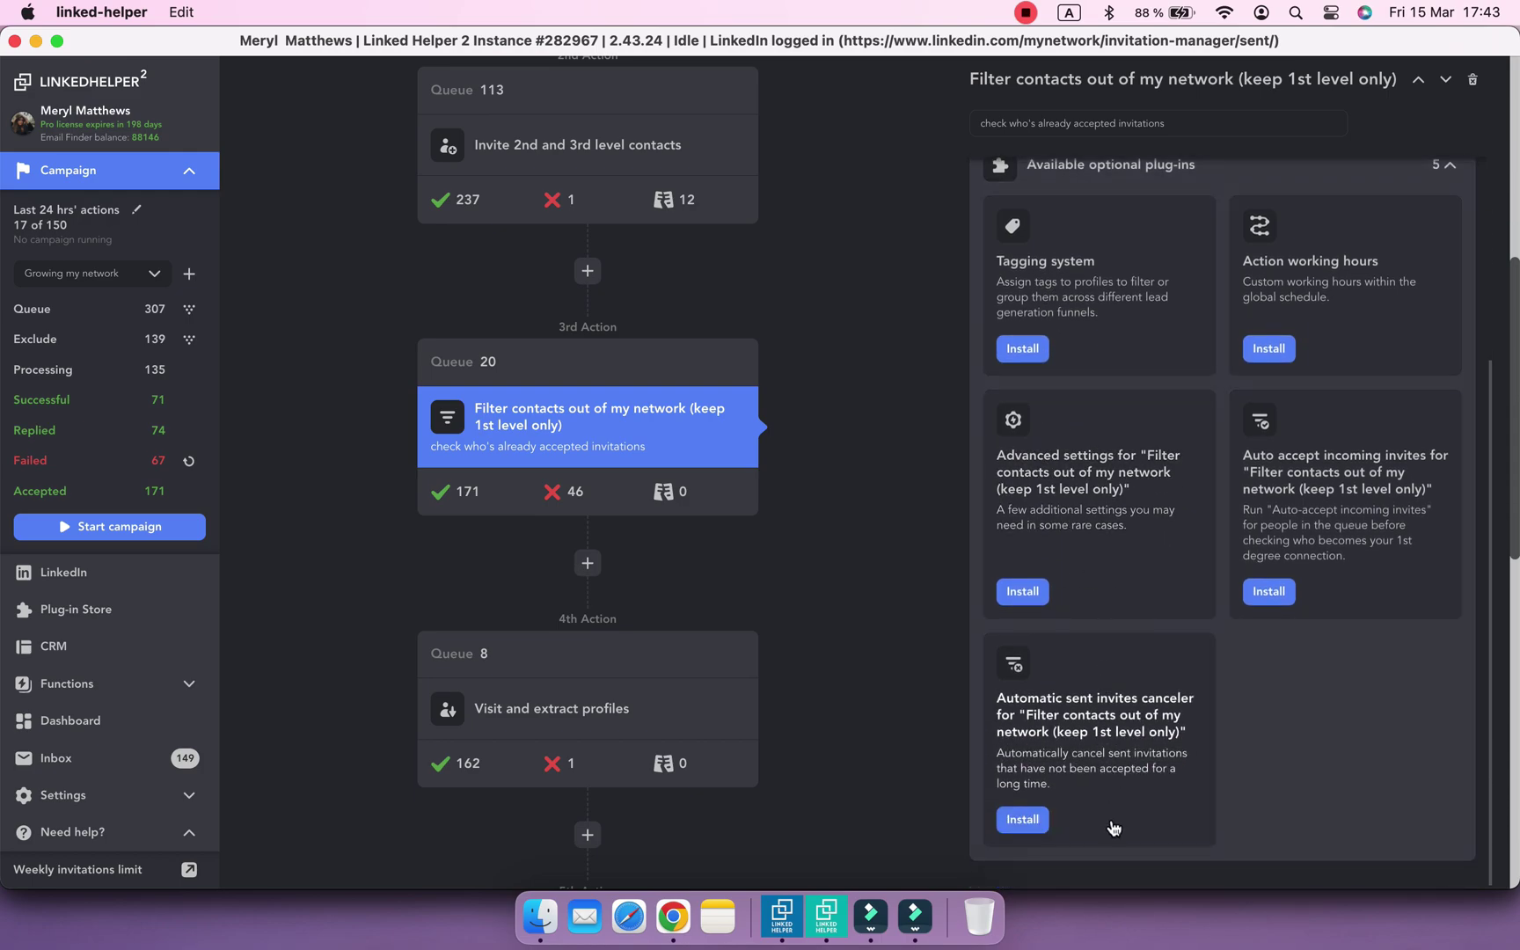
{"action": "left_click", "coordinate": [1021, 820]}
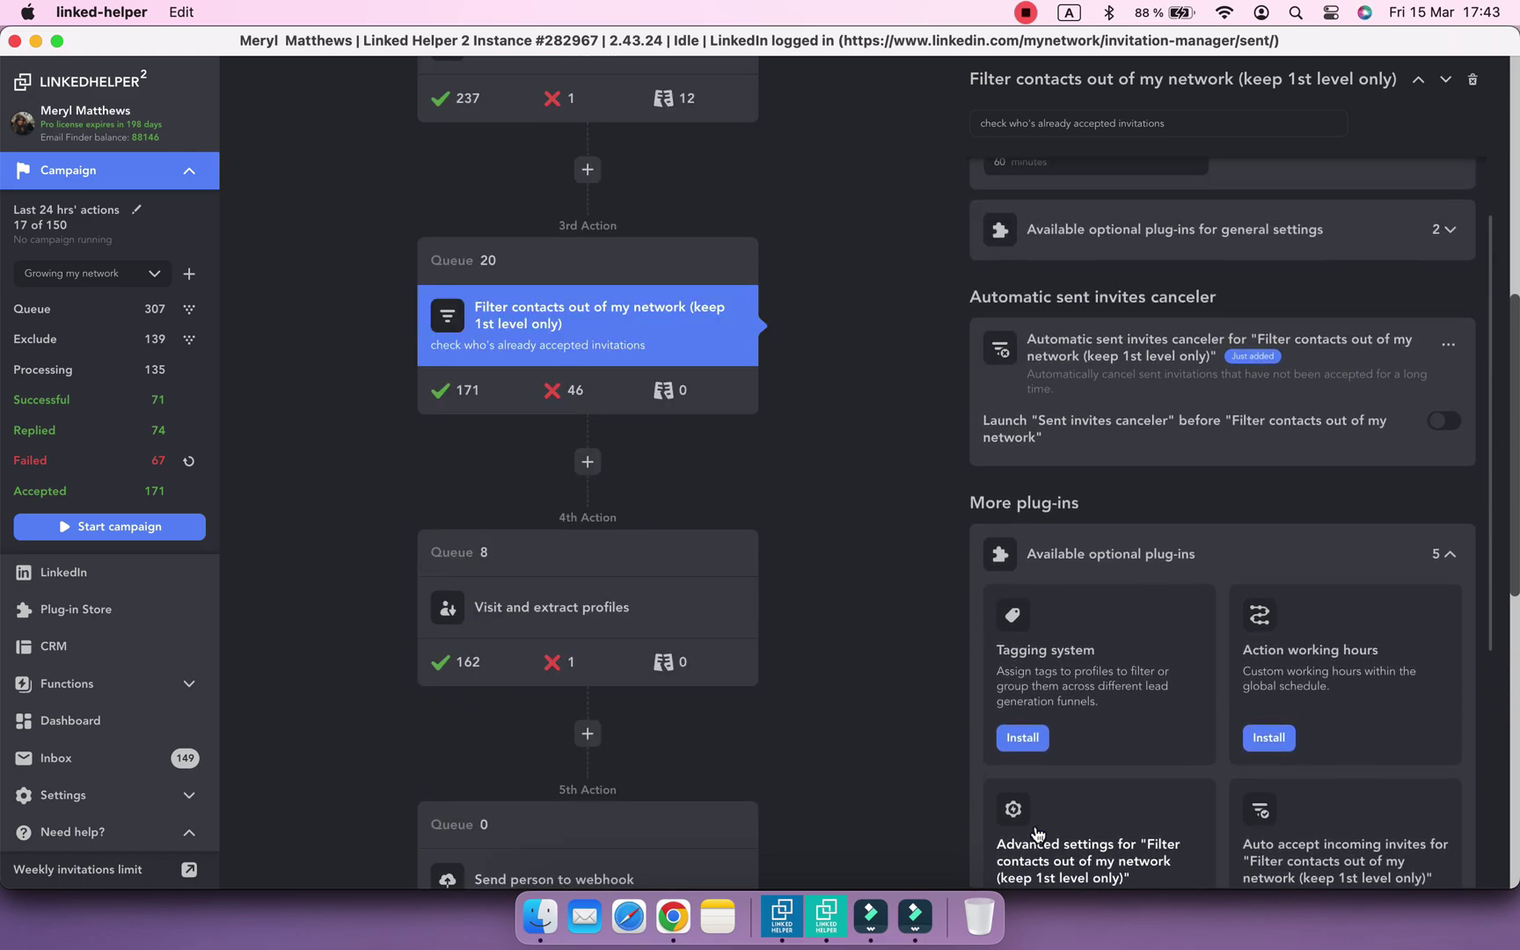
{"action": "left_click", "coordinate": [1444, 422]}
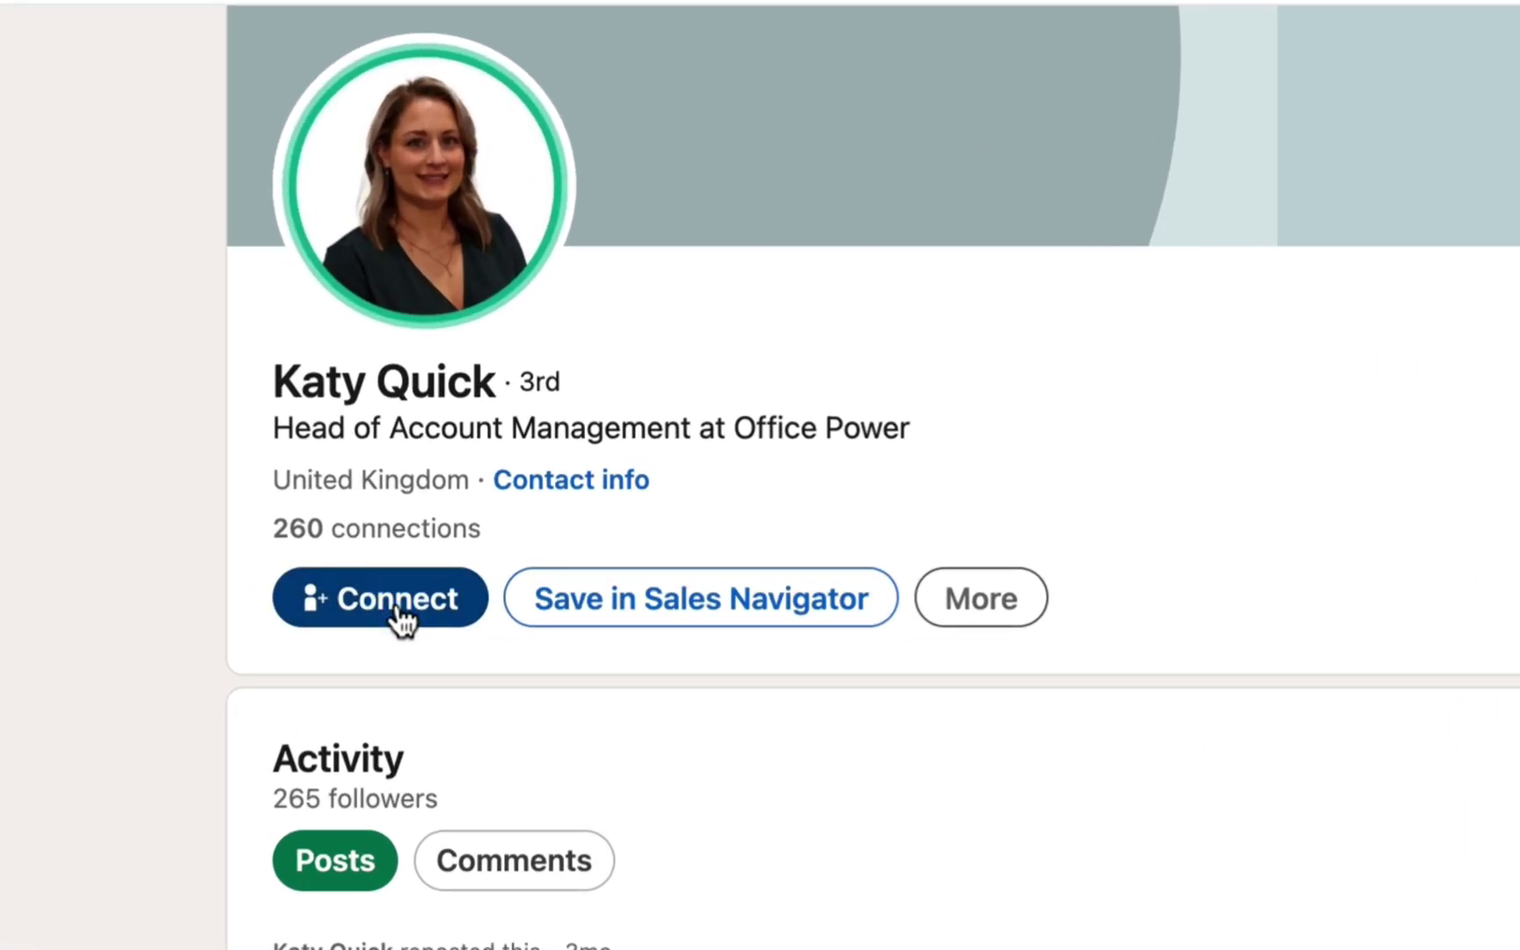
{"action": "left_click", "coordinate": [404, 606]}
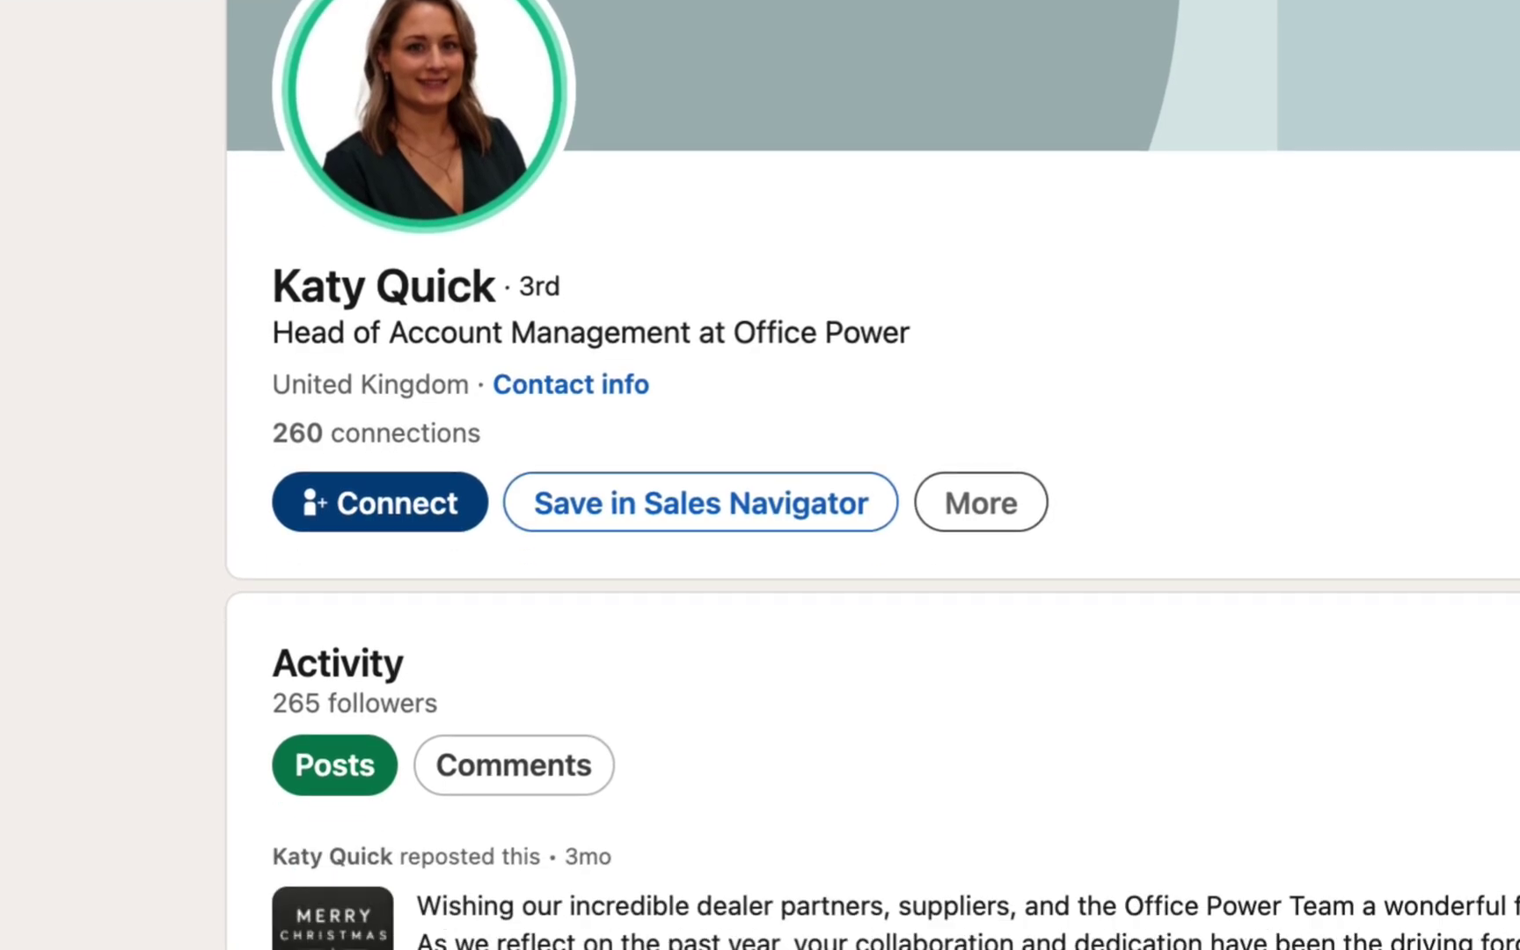
{"action": "scroll", "coordinate": [761, 475], "scroll_direction": "down", "scroll_amount": 5}
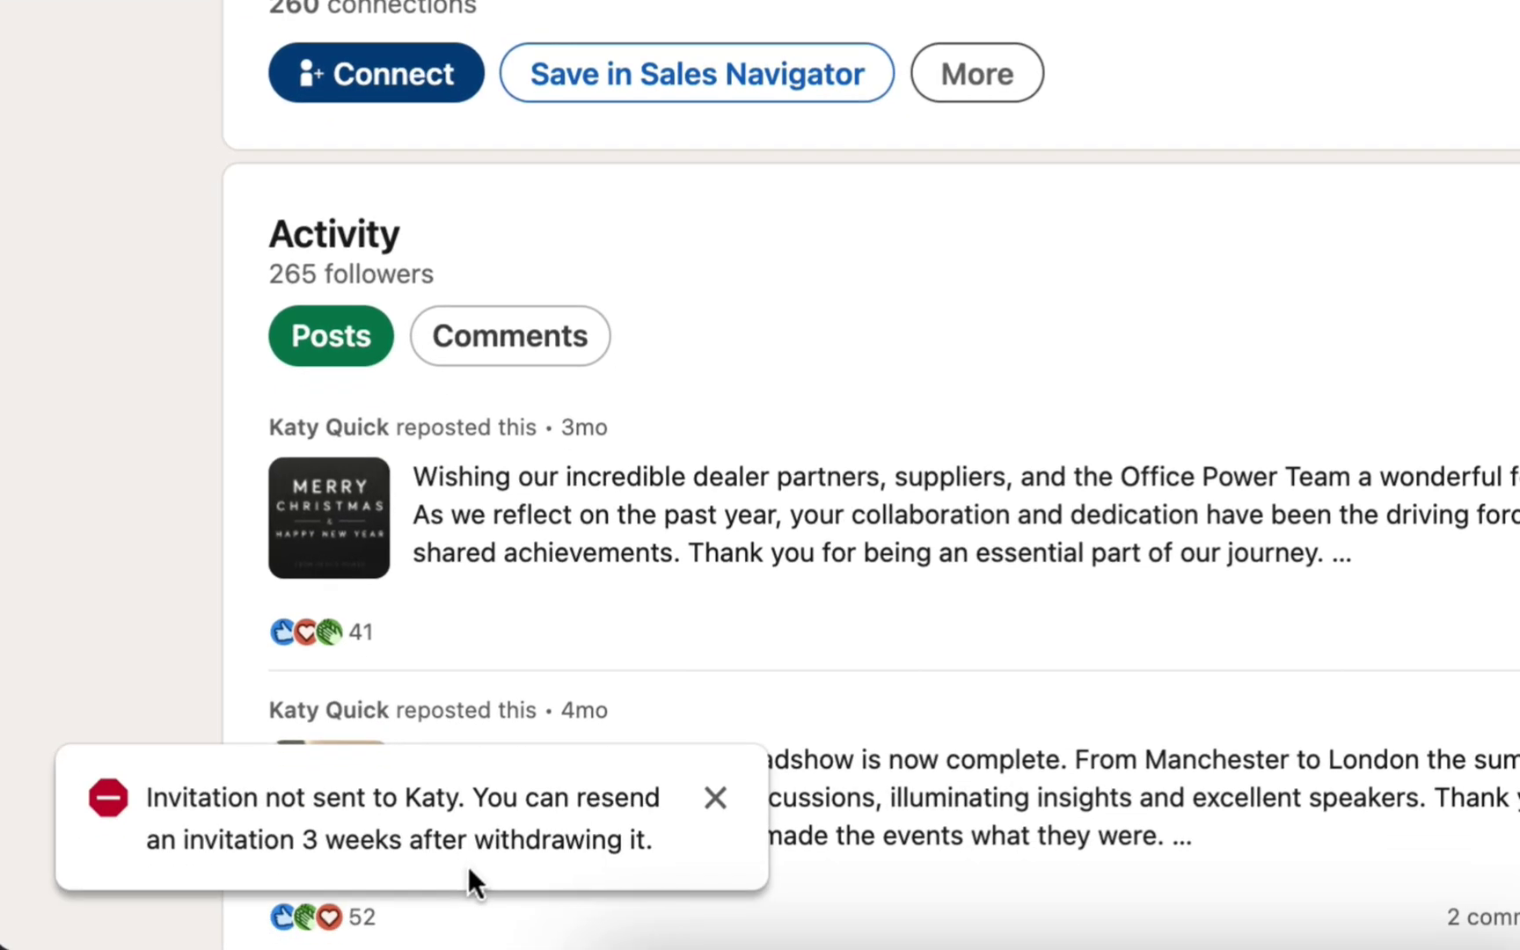